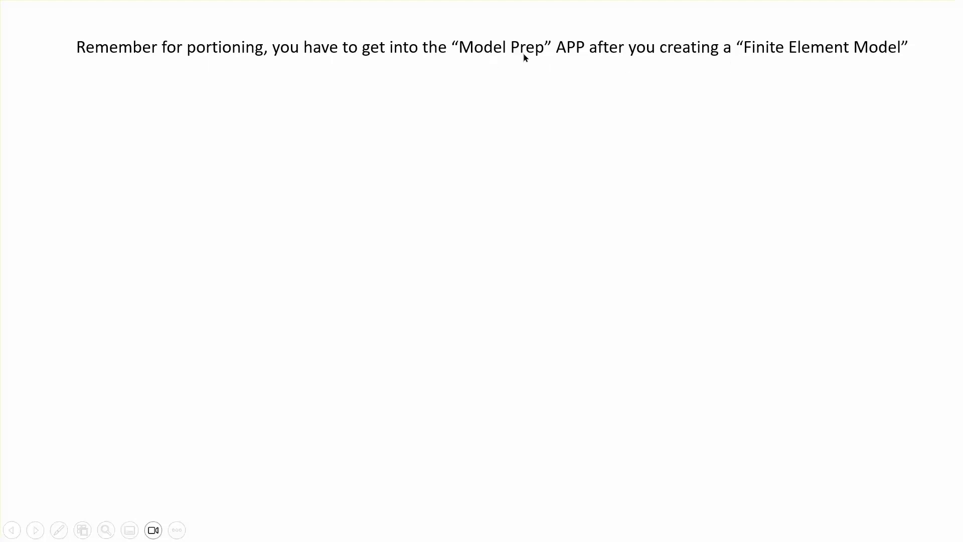
pyautogui.click(892, 122)
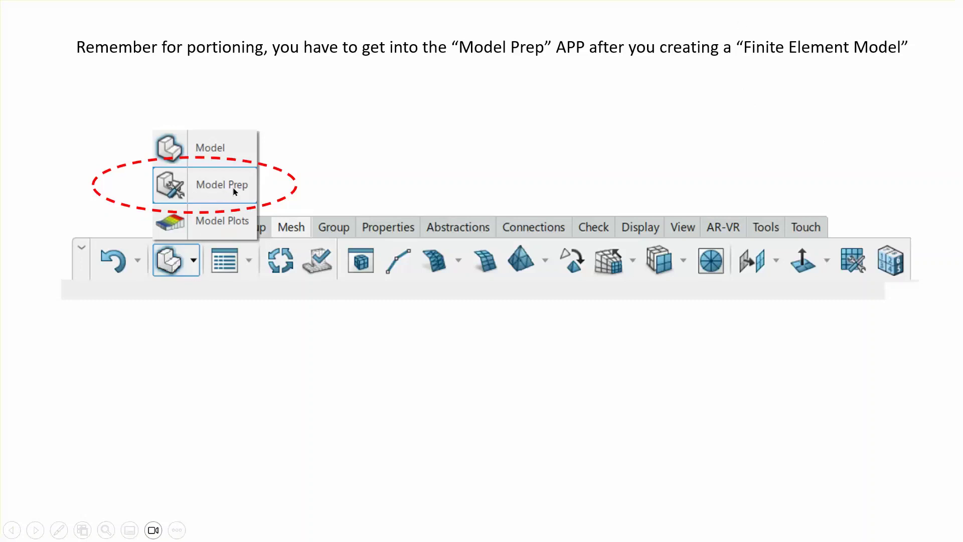
pyautogui.click(487, 123)
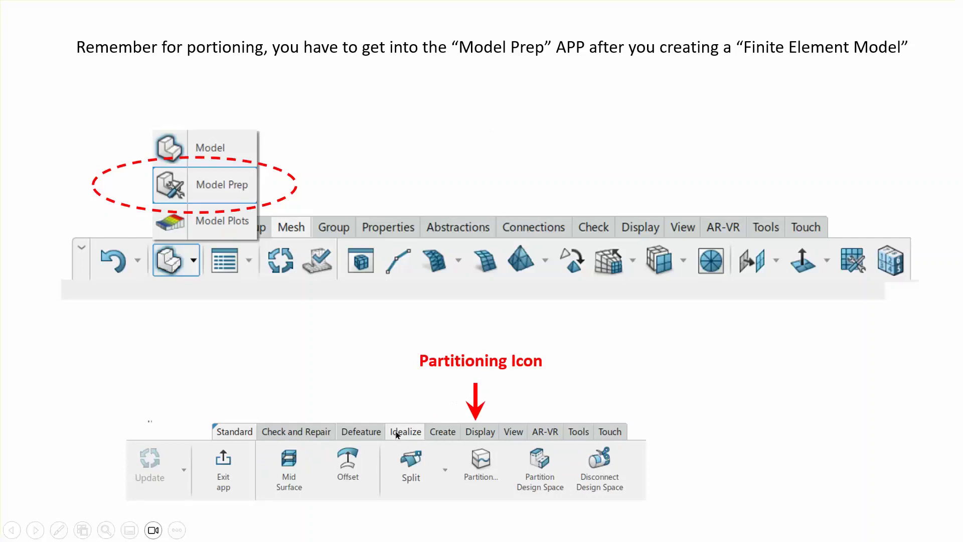
pyautogui.click(399, 389)
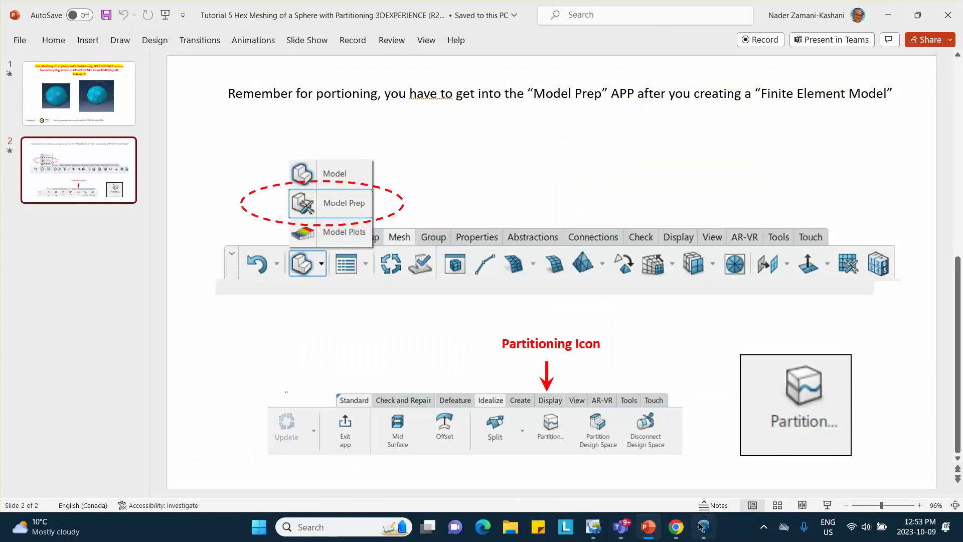
# Switch to 3DEXPERIENCE and open a new sketch on the yz plane
pyautogui.click(703, 527)
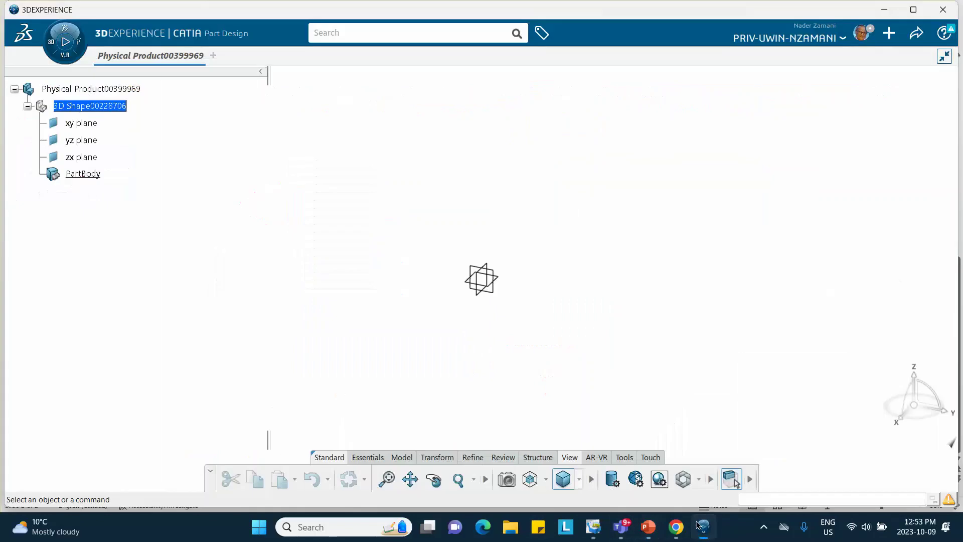
pyautogui.click(497, 277)
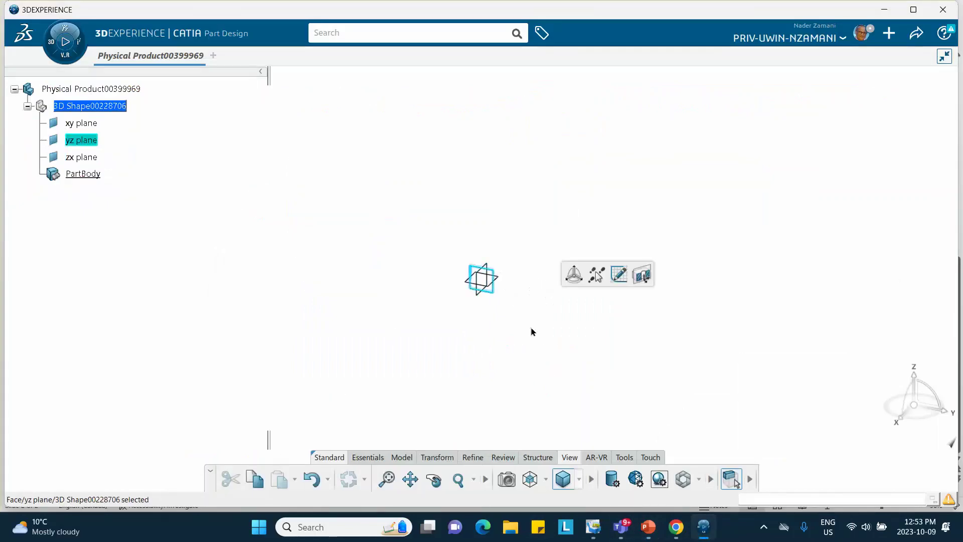
pyautogui.click(619, 274)
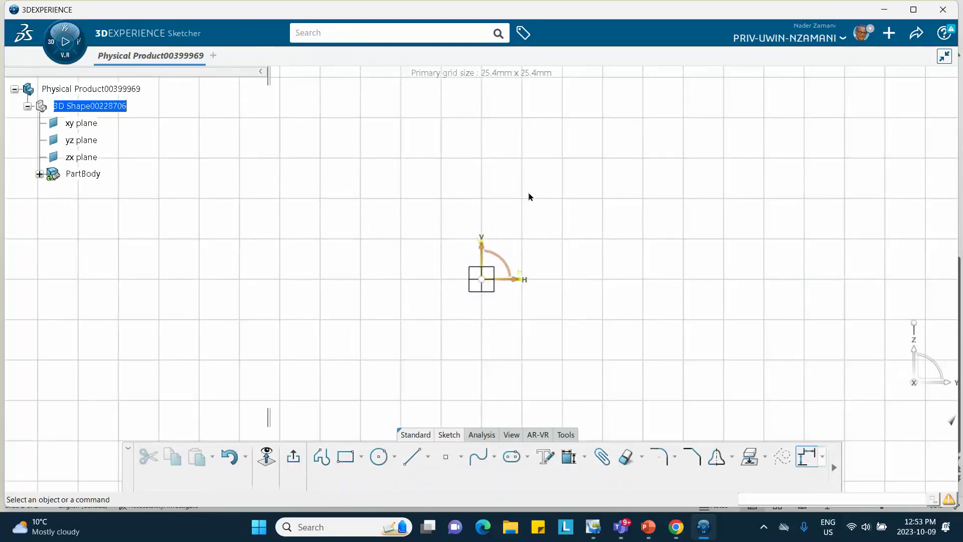
# Sketch a semicircular arc centred at the origin, radius about 105 mm, from the upper to the lower V axis on the positive H side
pyautogui.click(395, 456)
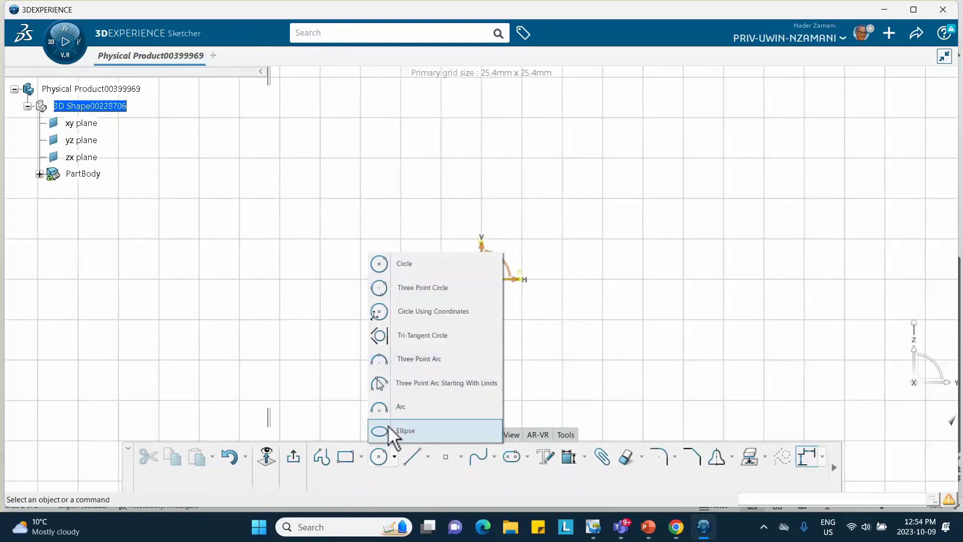
pyautogui.click(397, 408)
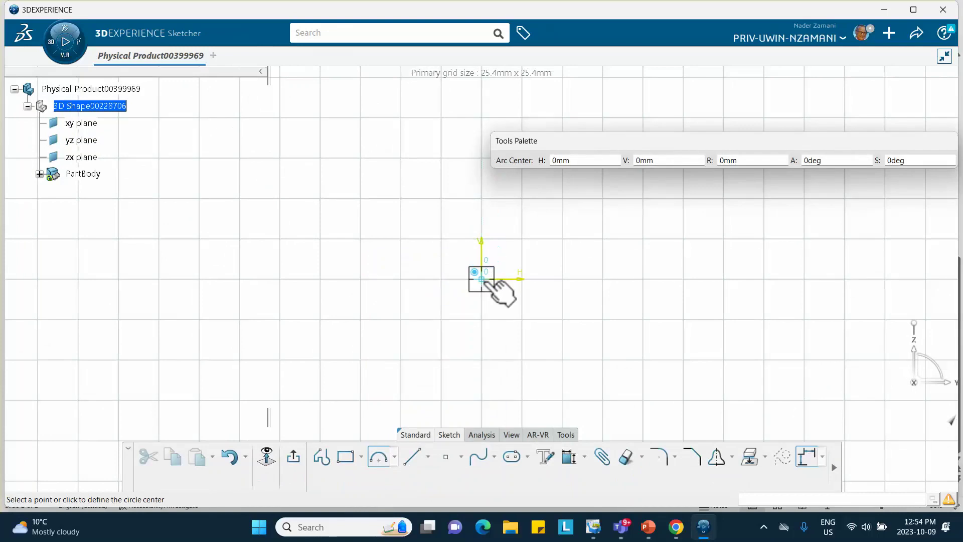
pyautogui.click(481, 279)
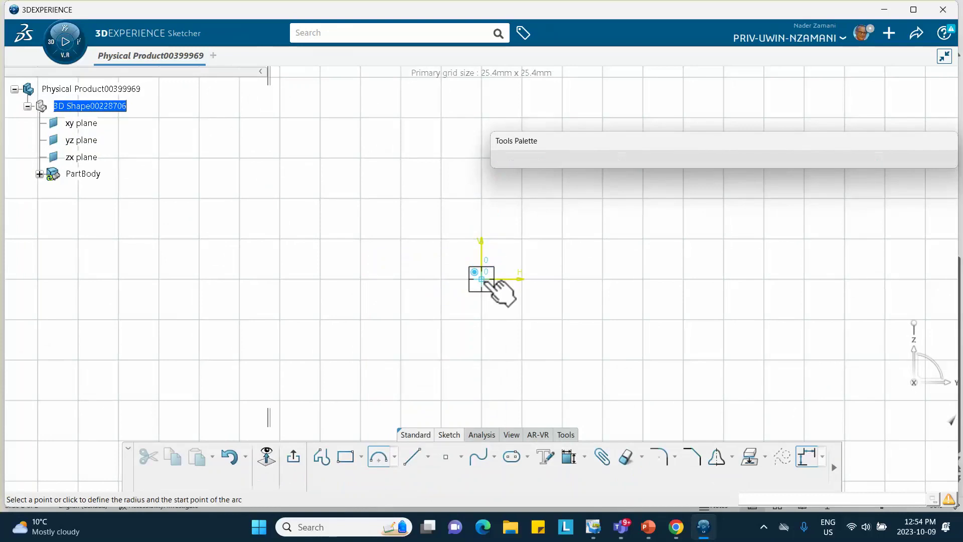
pyautogui.click(482, 113)
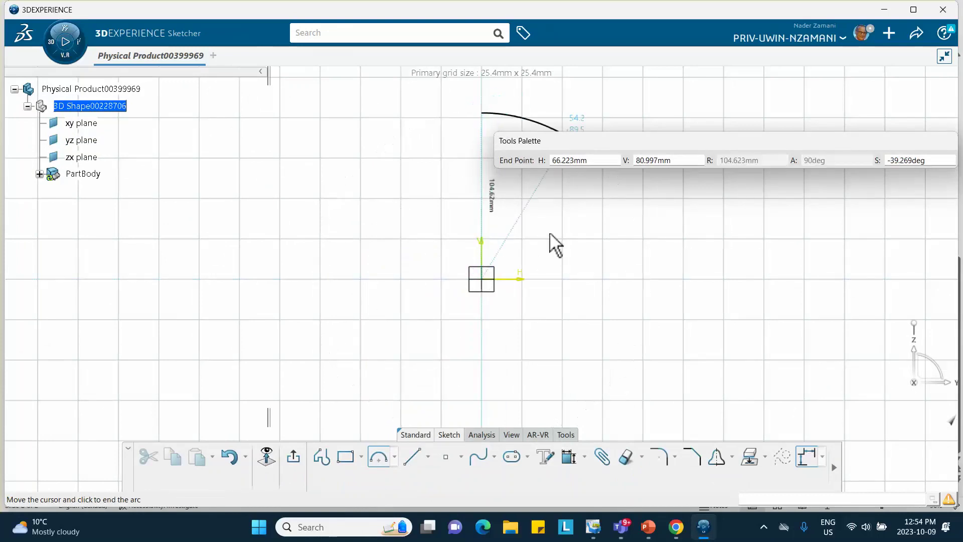
pyautogui.click(482, 347)
pyautogui.moveTo(662, 251)
pyautogui.mouseDown(button='middle')
pyautogui.moveTo(673, 281)
pyautogui.moveTo(655, 286)
pyautogui.moveTo(642, 256)
pyautogui.mouseUp(button='middle')
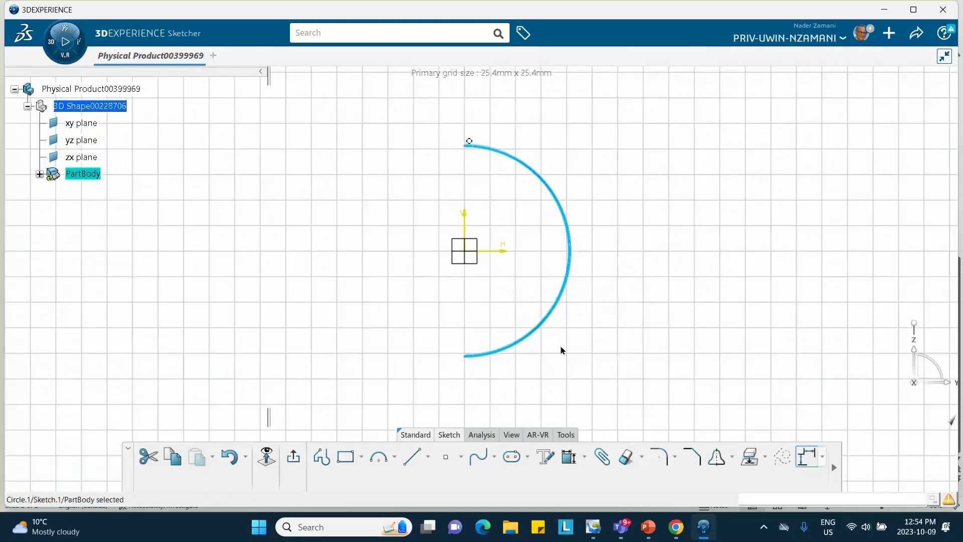
# Add a radius dimension to the semicircular arc and set it to 100 mm
pyautogui.click(569, 456)
pyautogui.click(570, 252)
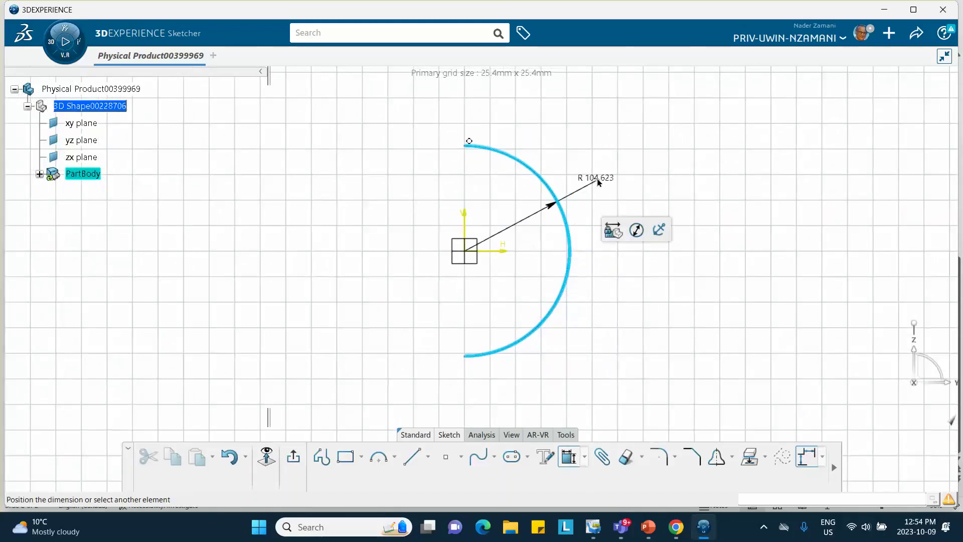
pyautogui.click(598, 182)
pyautogui.write('100mm')
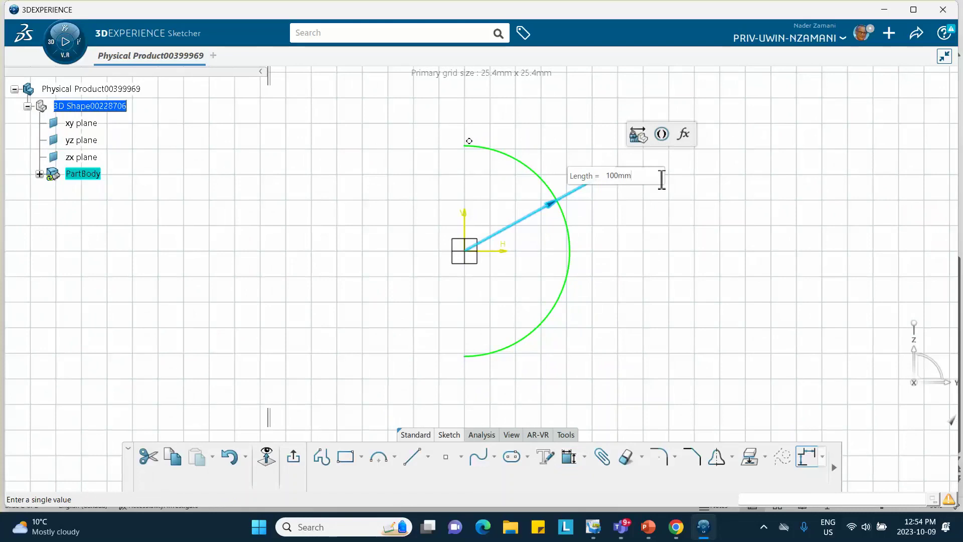
pyautogui.press('Return')
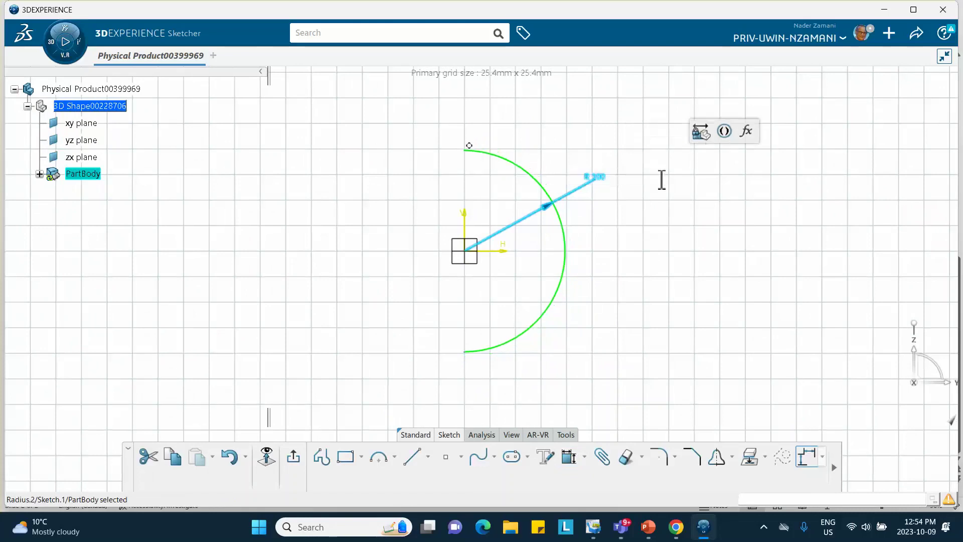
pyautogui.click(685, 232)
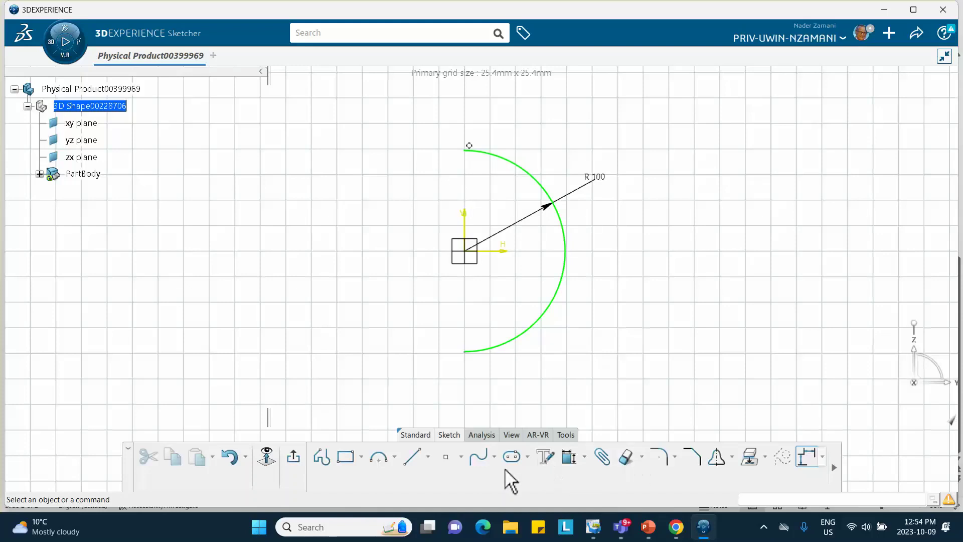
# Draw a vertical sketch axis along the V direction, starting above the origin and extending beyond the arc's upper endpoint
pyautogui.click(429, 457)
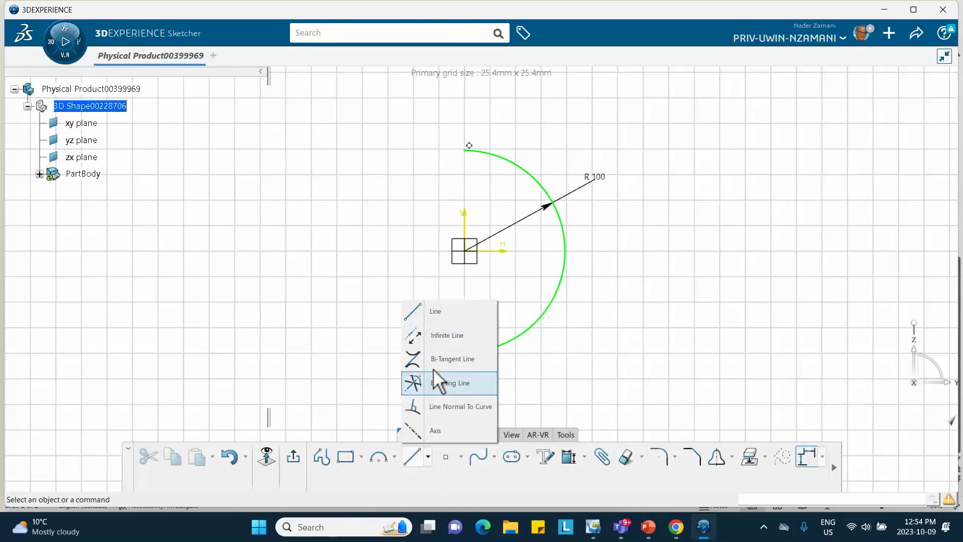
pyautogui.click(443, 430)
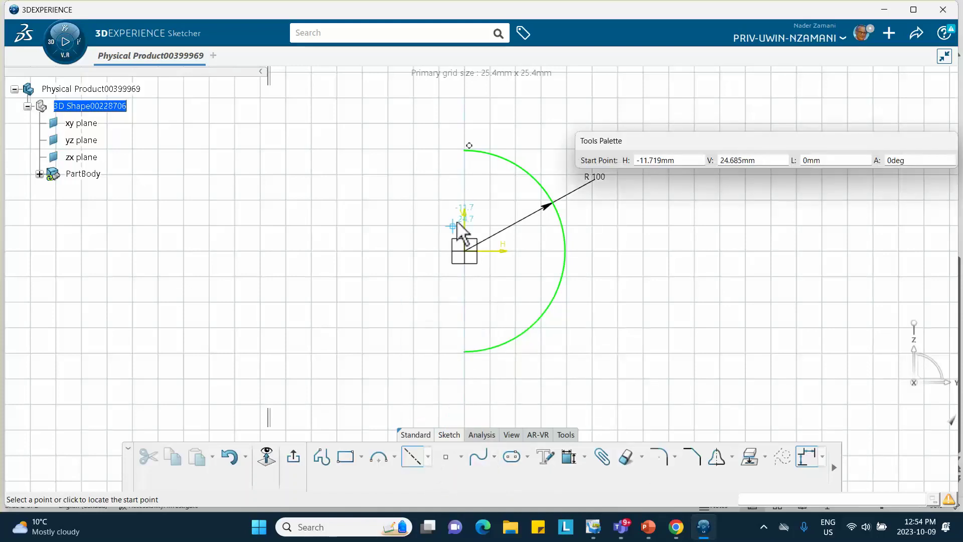
pyautogui.click(464, 202)
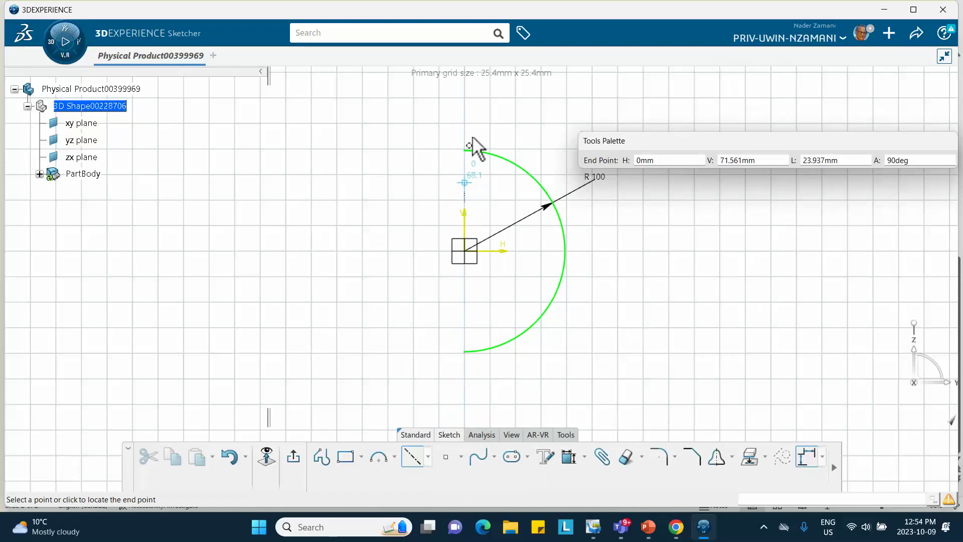
pyautogui.click(465, 104)
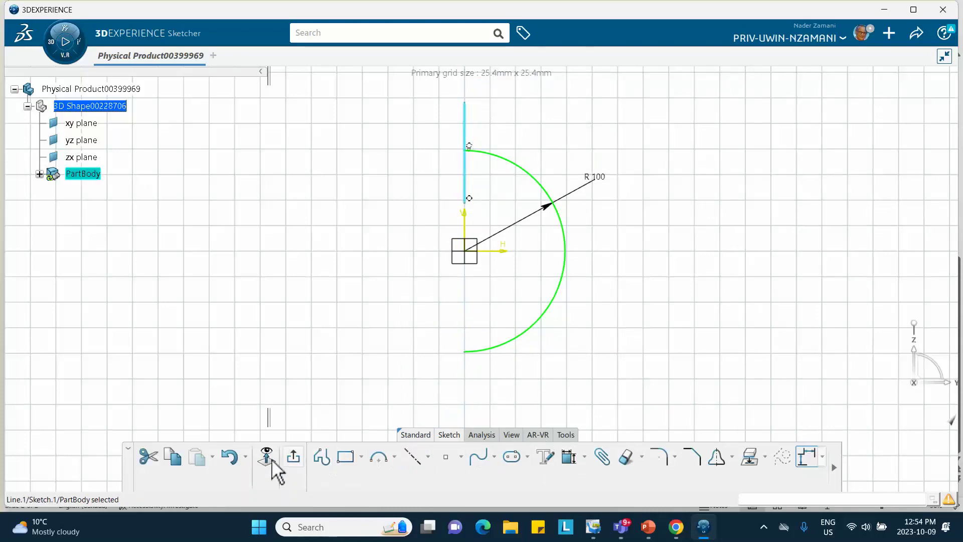
# Exit the sketch and revolve the semicircular profile 360° around the sketch axis into a solid sphere
pyautogui.click(294, 456)
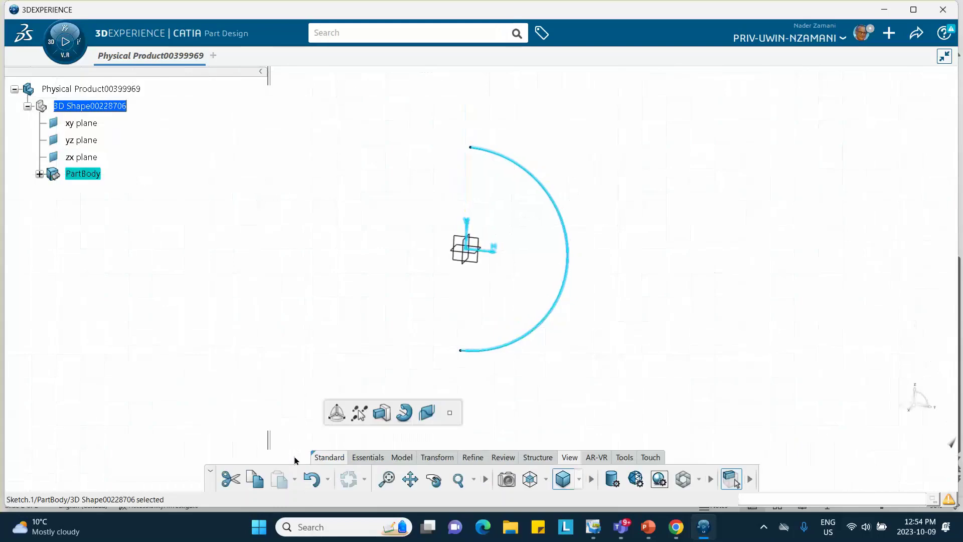
pyautogui.click(404, 412)
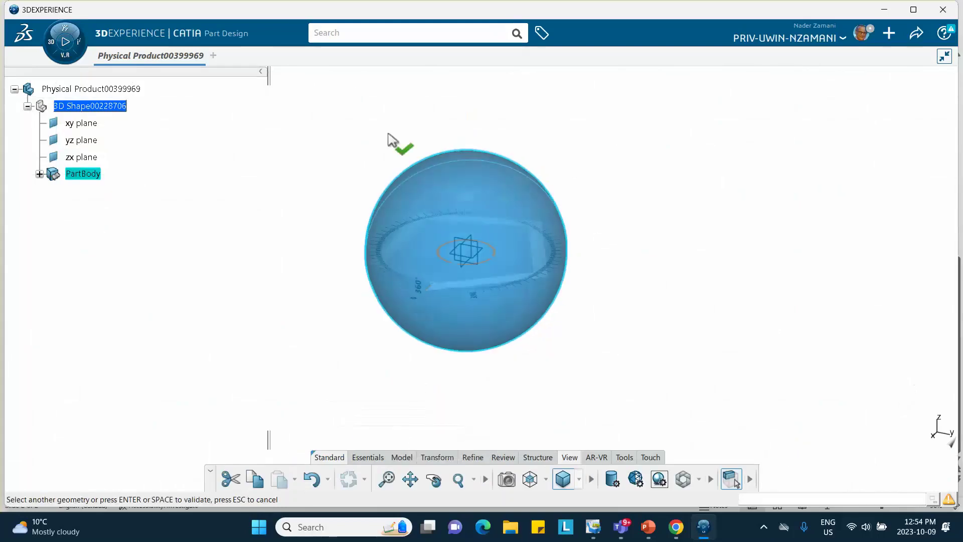
pyautogui.click(511, 412)
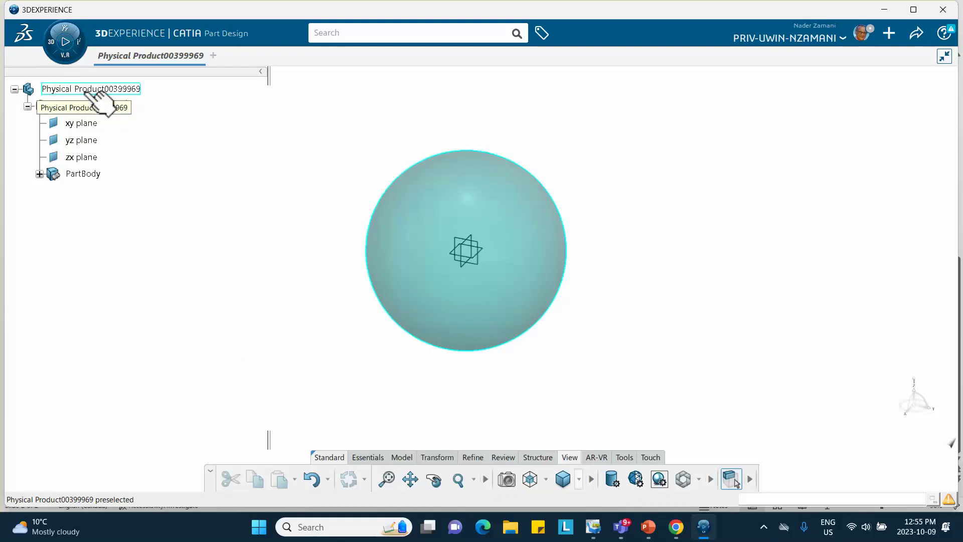
# Activate the root physical product for editing in Assembly Design
pyautogui.click(107, 105)
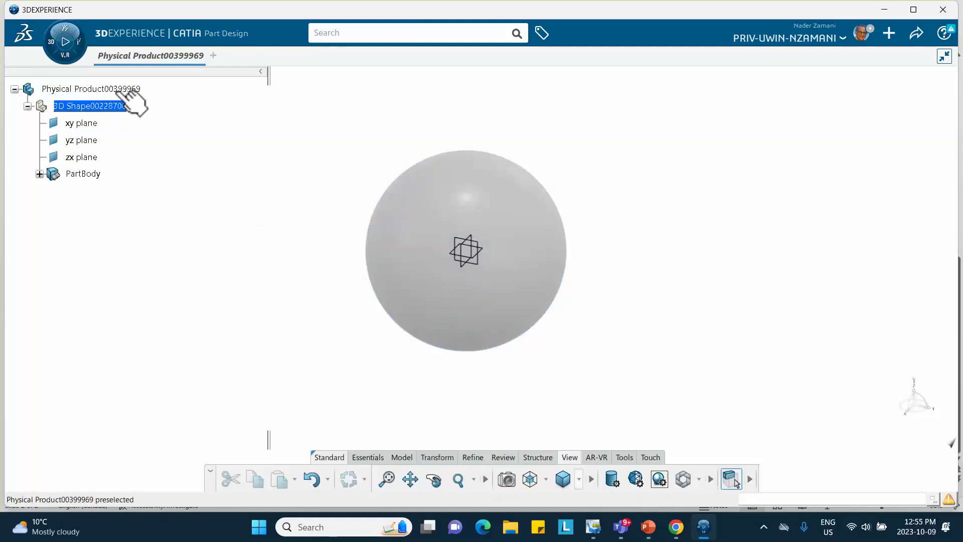
pyautogui.doubleClick(107, 90)
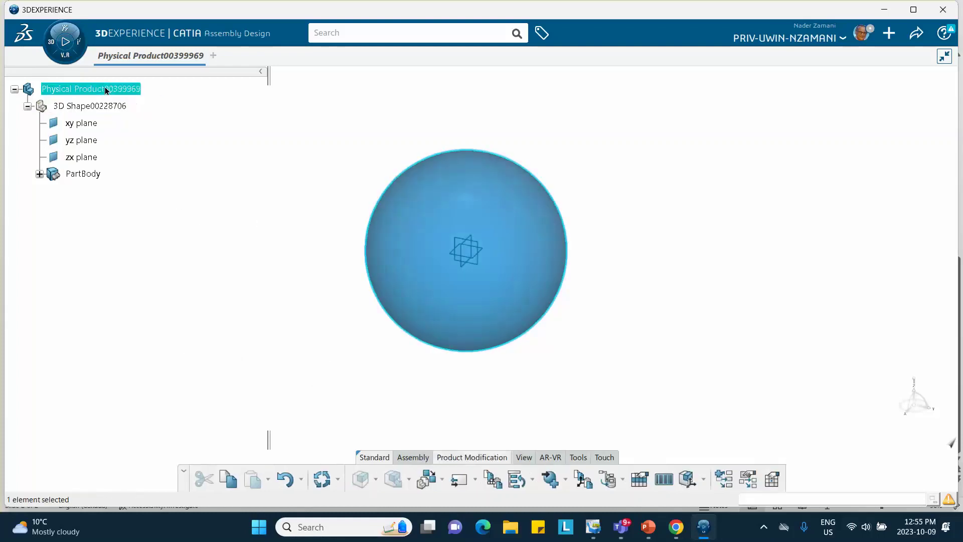
pyautogui.click(177, 167)
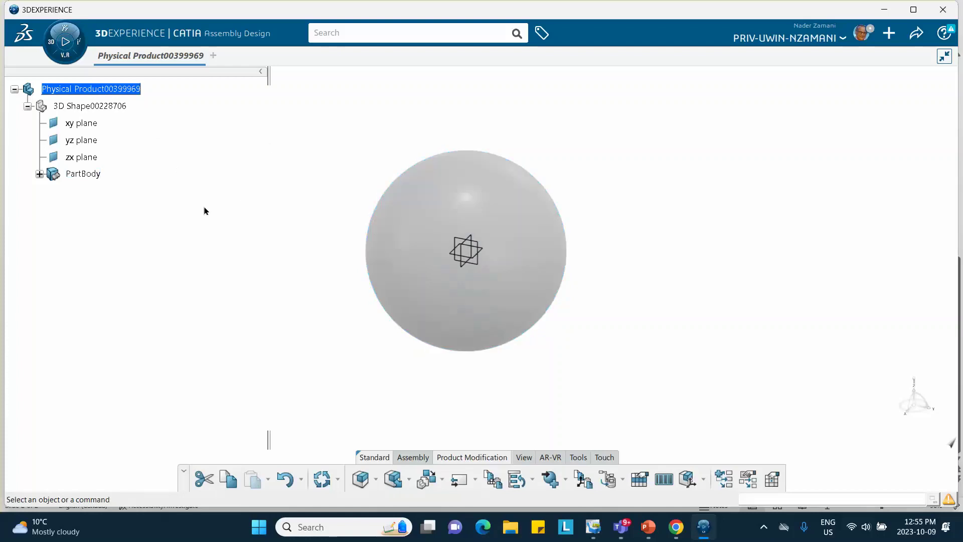
pyautogui.click(51, 44)
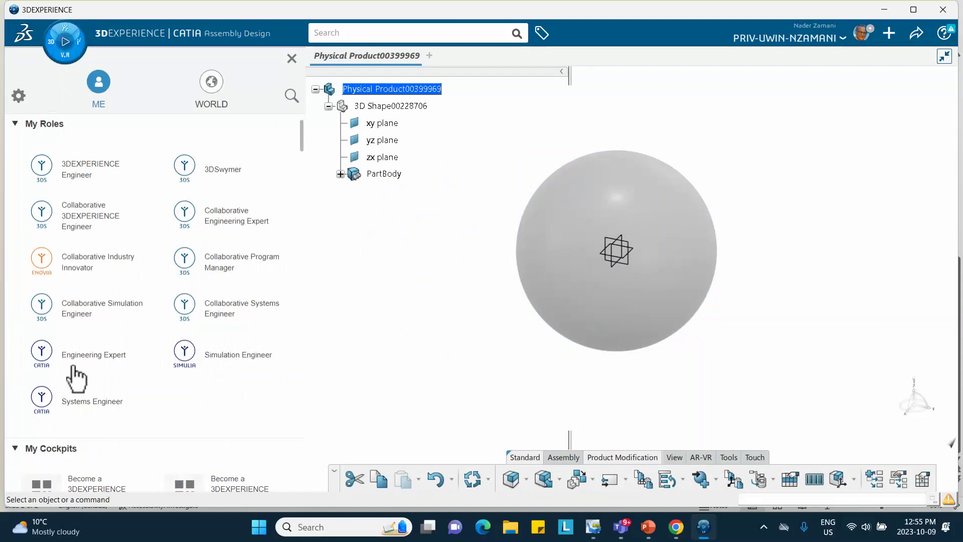
pyautogui.scroll(-4, 77, 374)
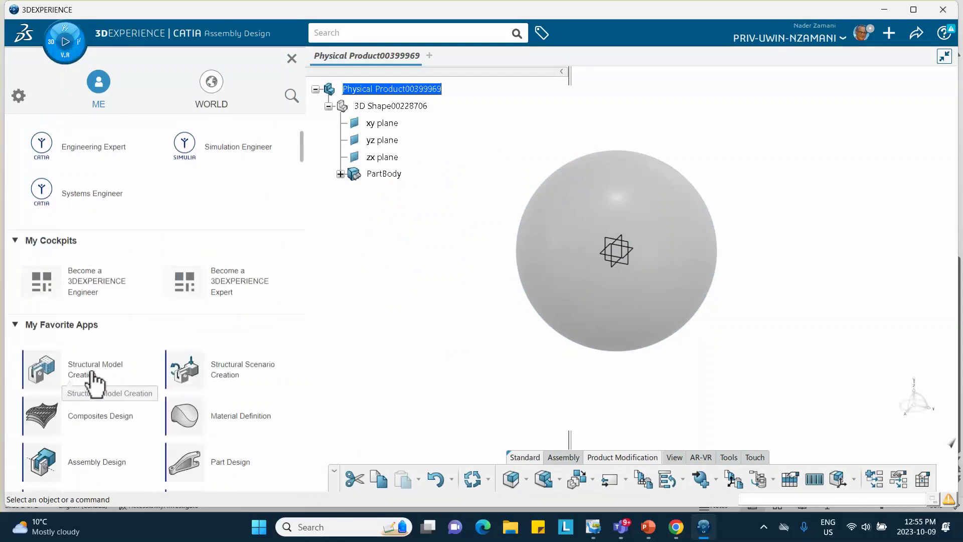
pyautogui.click(292, 58)
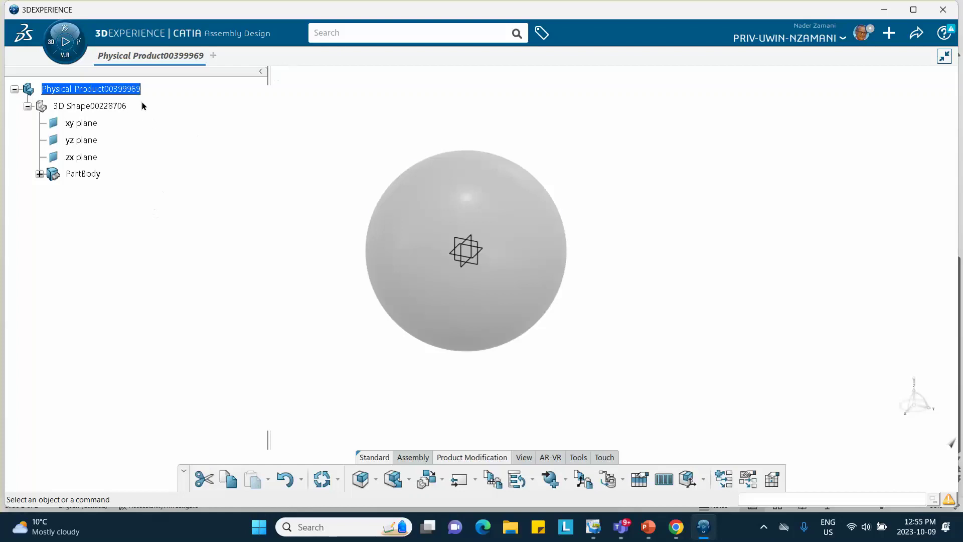
# Insert a finite element model with default properties under the root physical product and expand it in the tree
pyautogui.rightClick(121, 90)
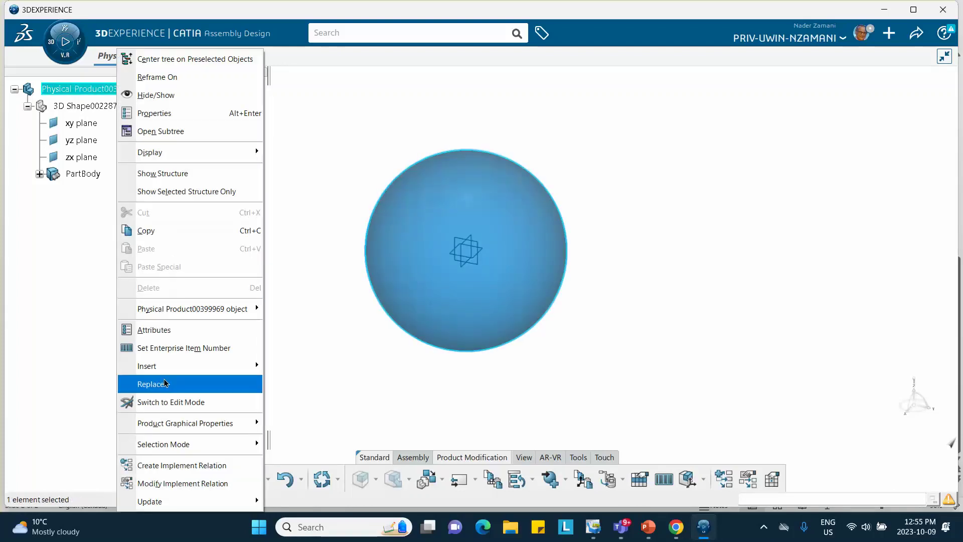
pyautogui.moveTo(173, 368)
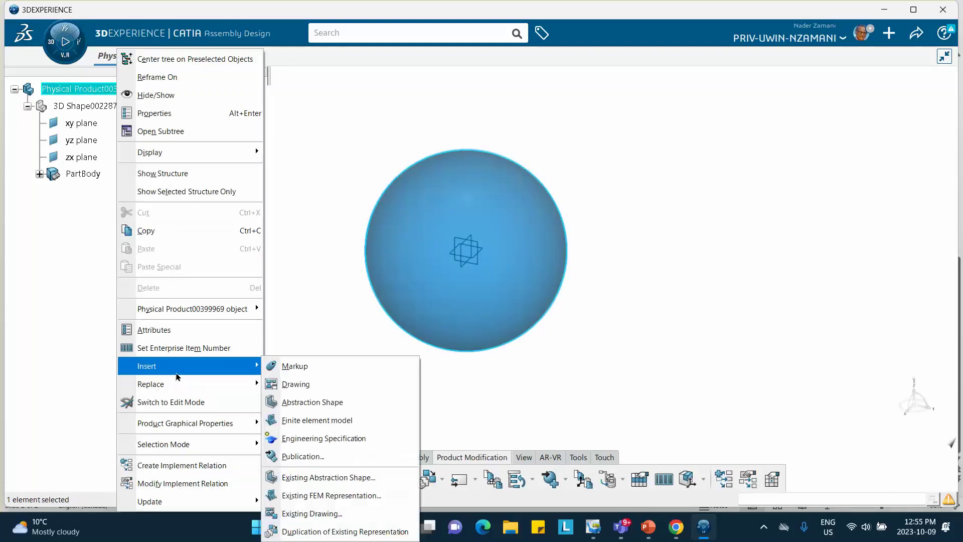
pyautogui.click(293, 427)
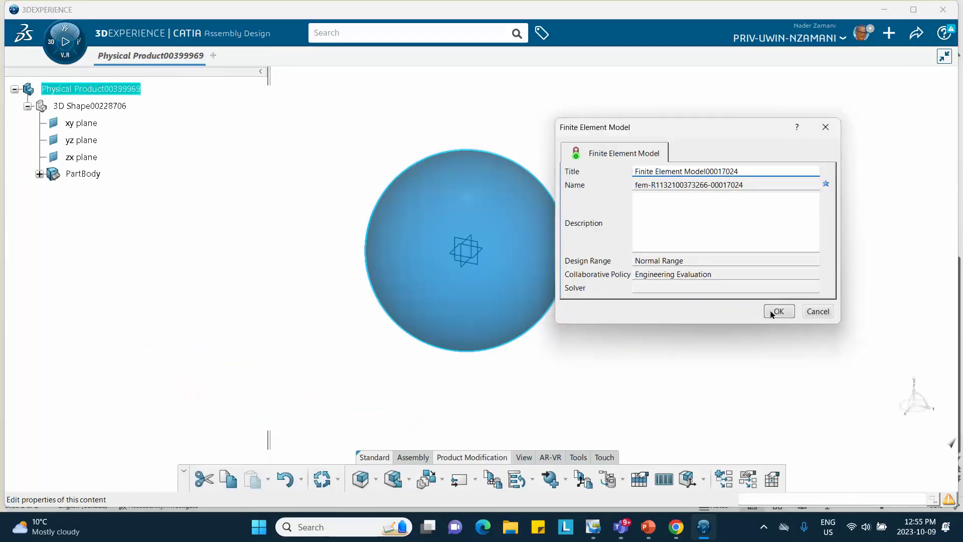
pyautogui.click(772, 311)
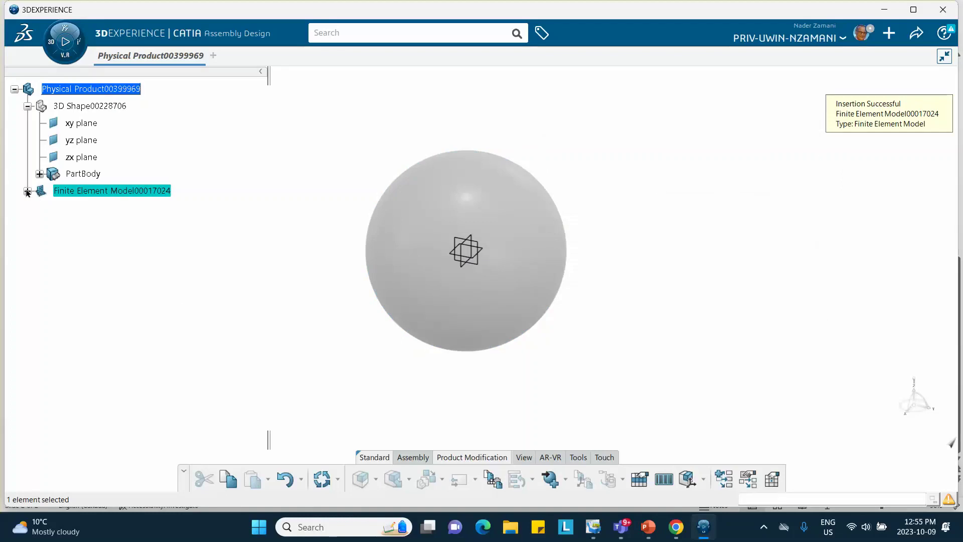
pyautogui.click(27, 191)
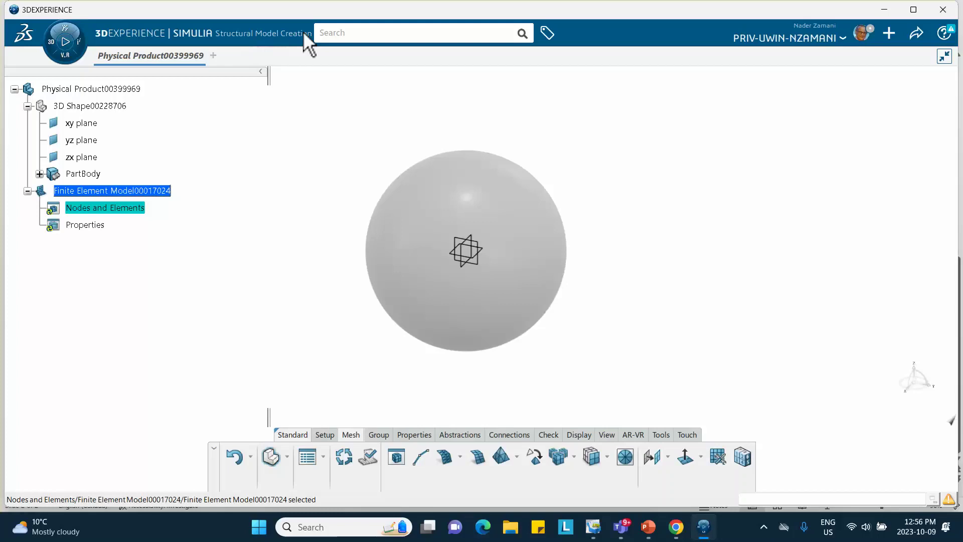
# Switch to PowerPoint to review the slide on the Model Prep app and partitioning, and return to 3DEXPERIENCE
pyautogui.click(648, 526)
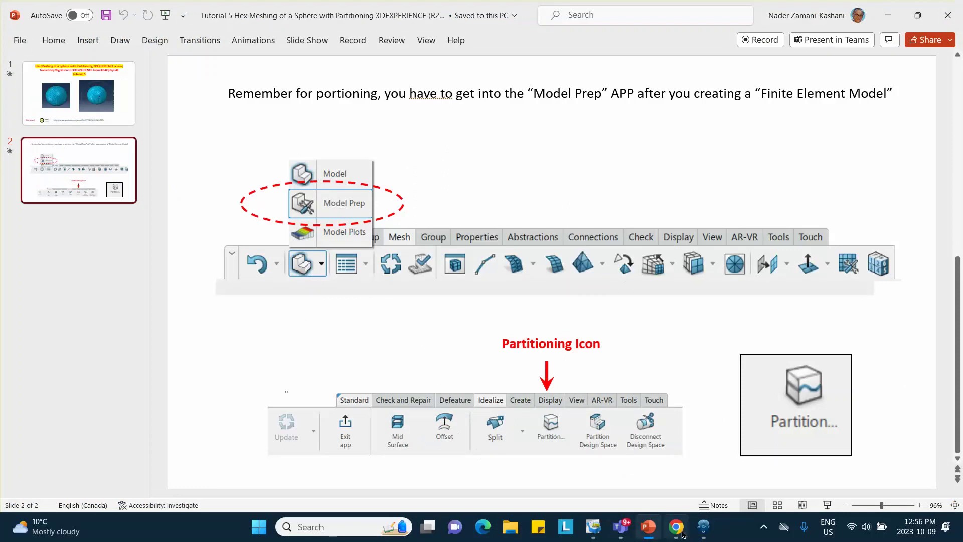
pyautogui.click(702, 528)
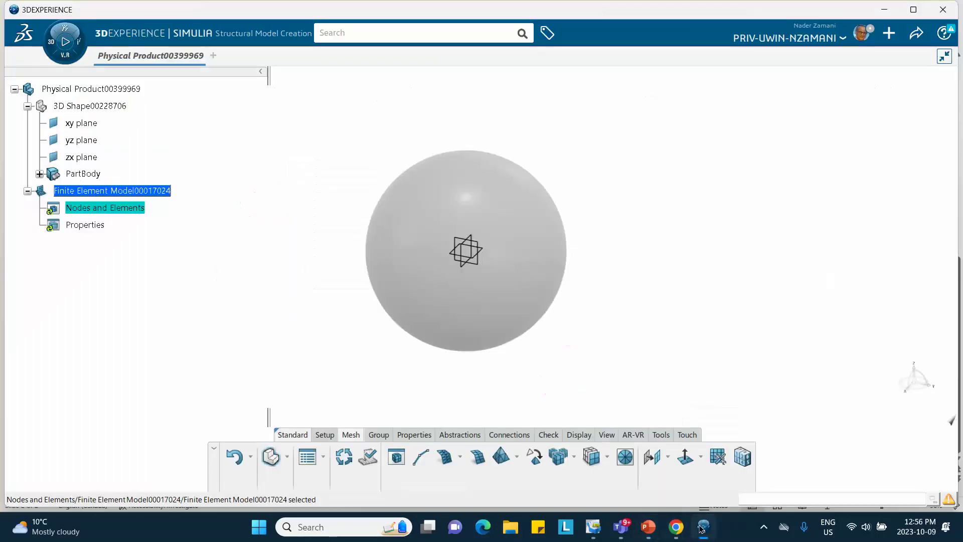
# Open the Model Prep app on the sphere's existing 3D shape and check the partitioning slide in PowerPoint before returning to 3DEXPERIENCE
pyautogui.click(288, 457)
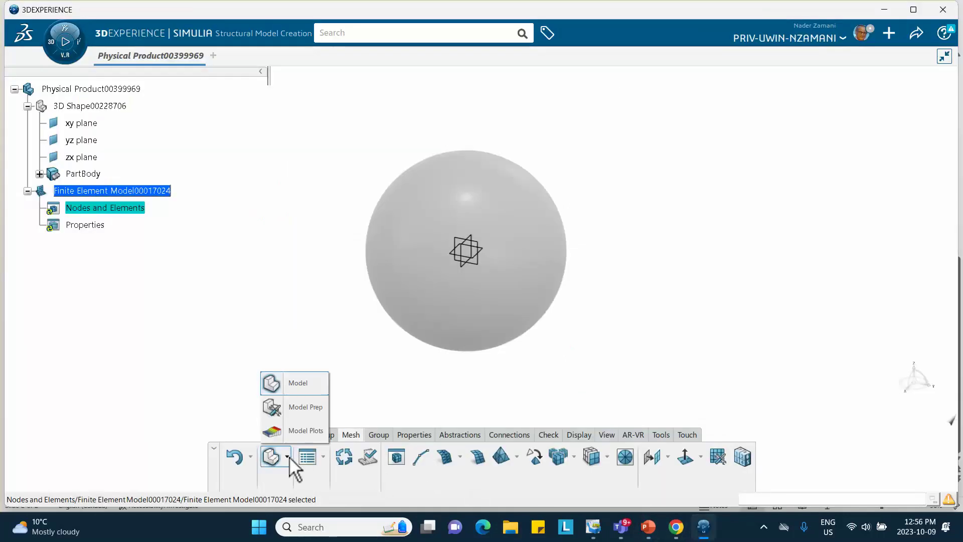
pyautogui.click(296, 408)
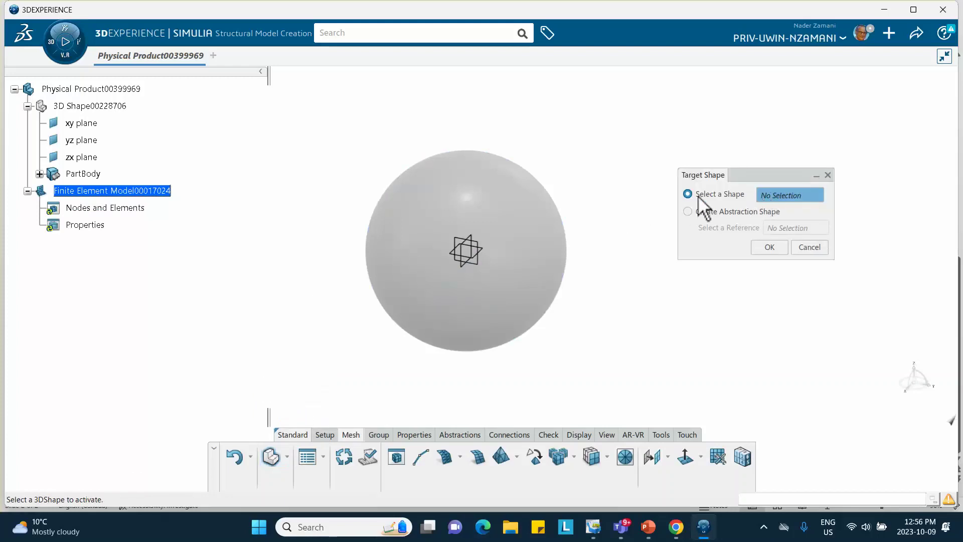
pyautogui.click(522, 208)
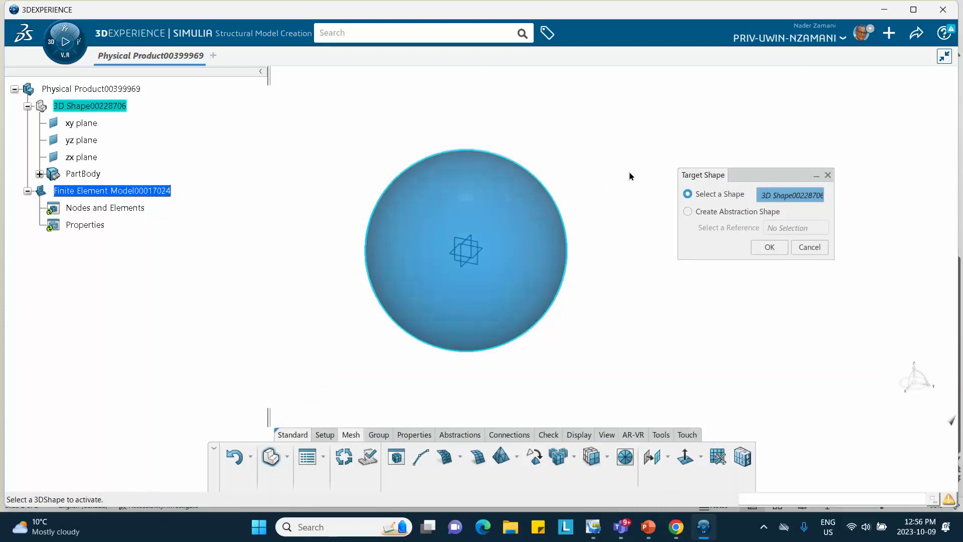
pyautogui.click(768, 247)
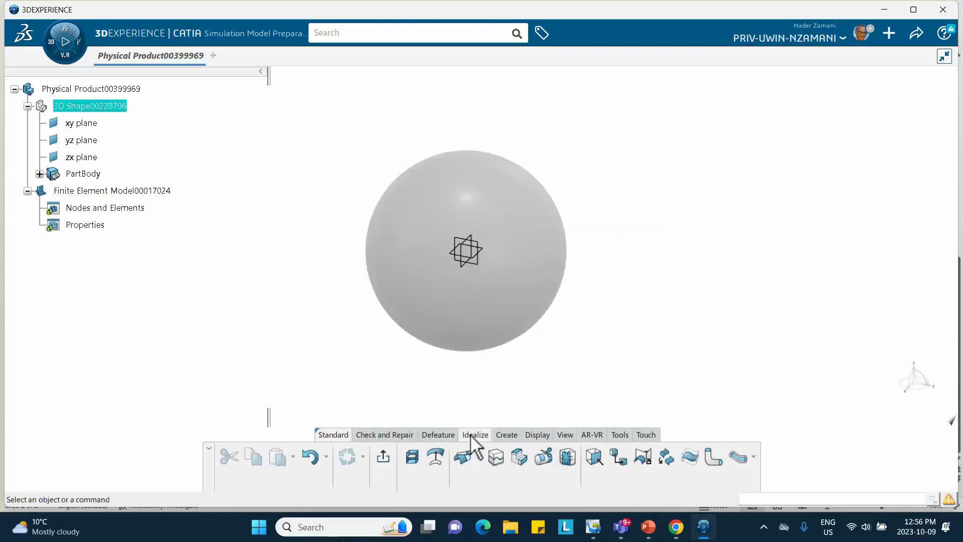
pyautogui.click(646, 526)
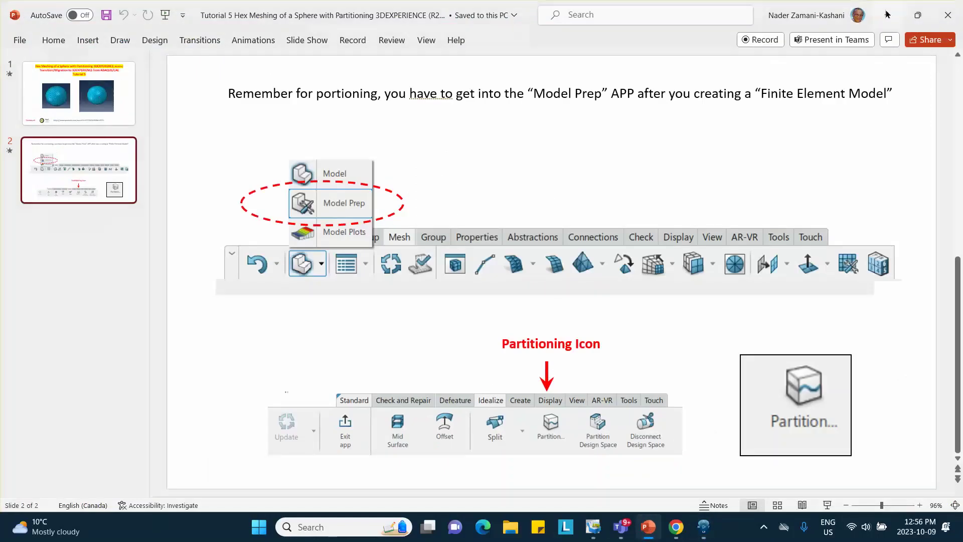
pyautogui.hotkey('alt', 'Tab')
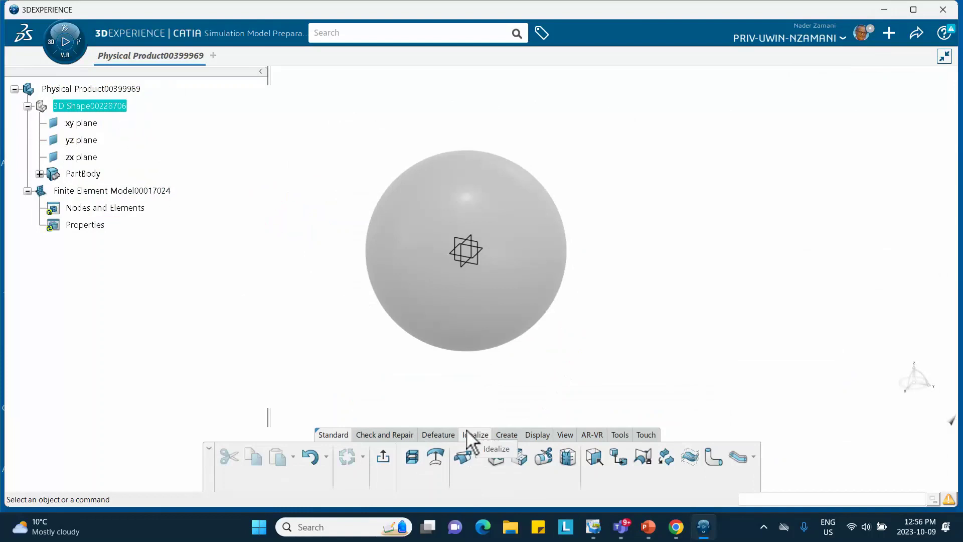
# Partition the solid sphere volume using the xy plane as the cutting element
pyautogui.click(498, 456)
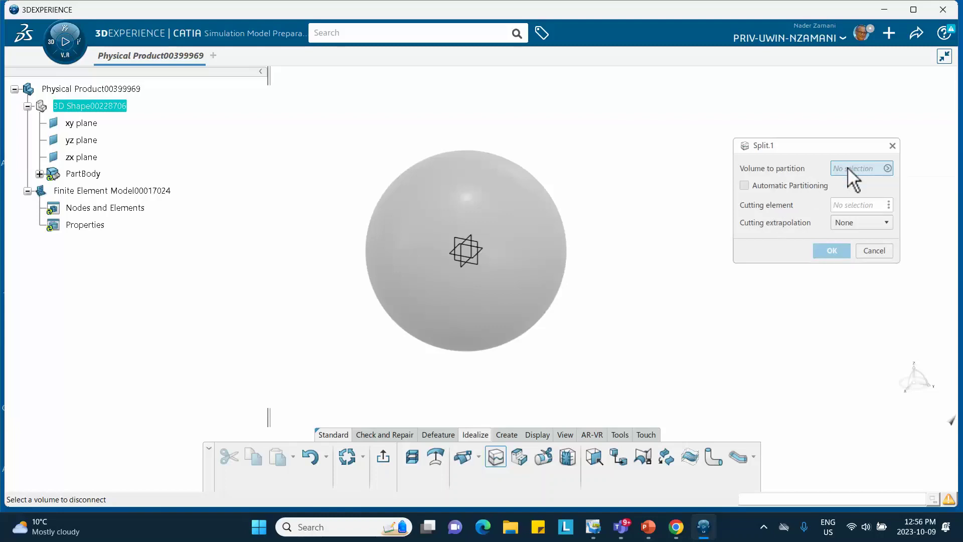
pyautogui.click(497, 198)
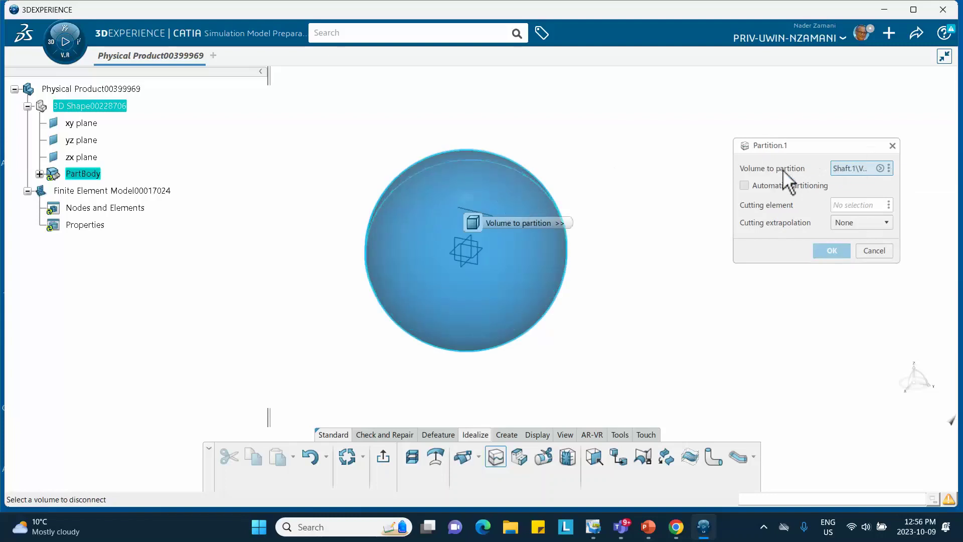
pyautogui.click(851, 205)
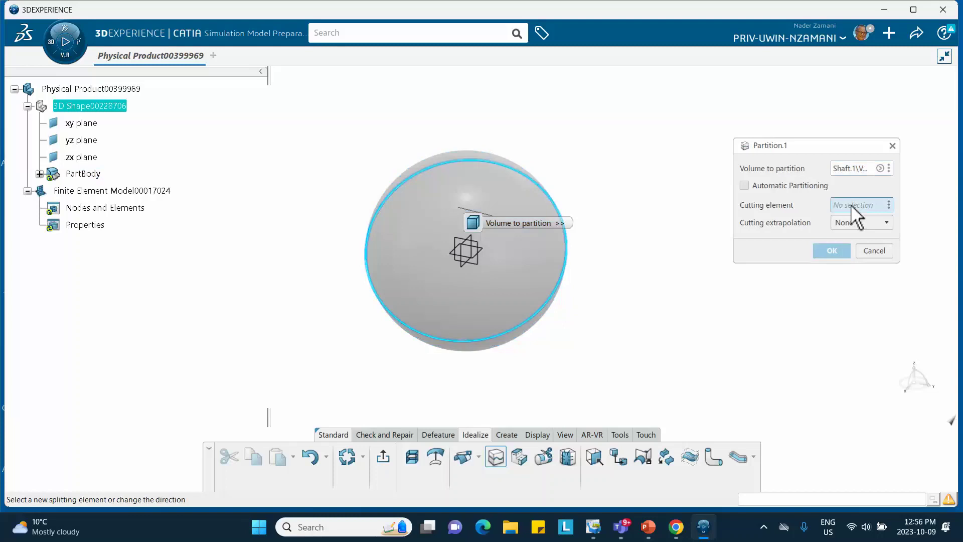
pyautogui.click(95, 125)
pyautogui.click(826, 251)
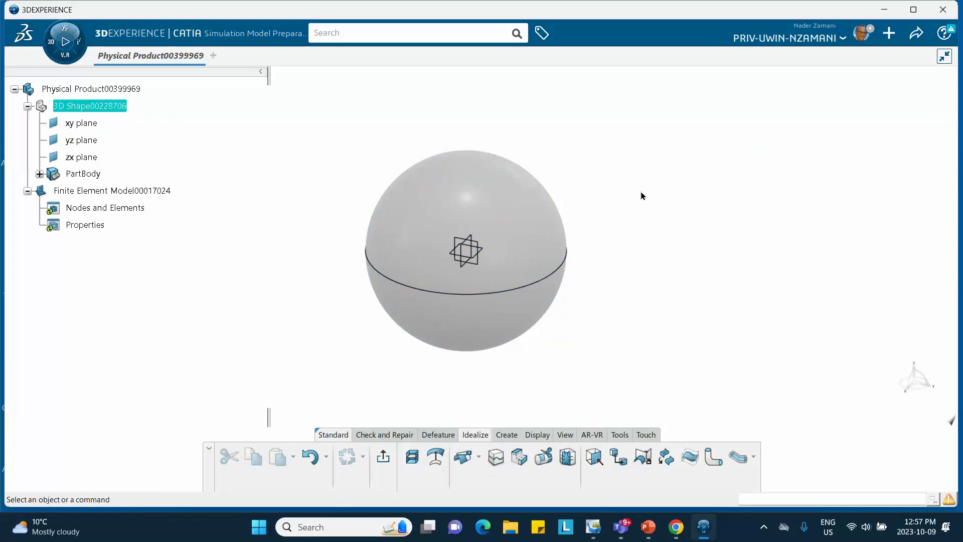
# Partition the sphere volume again using the yz plane as the cutting element
pyautogui.click(495, 457)
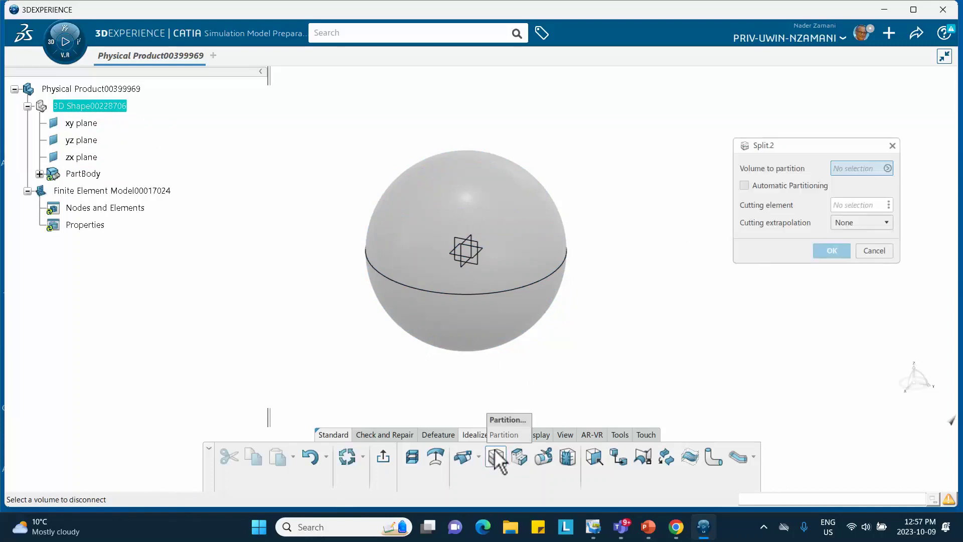
pyautogui.click(510, 214)
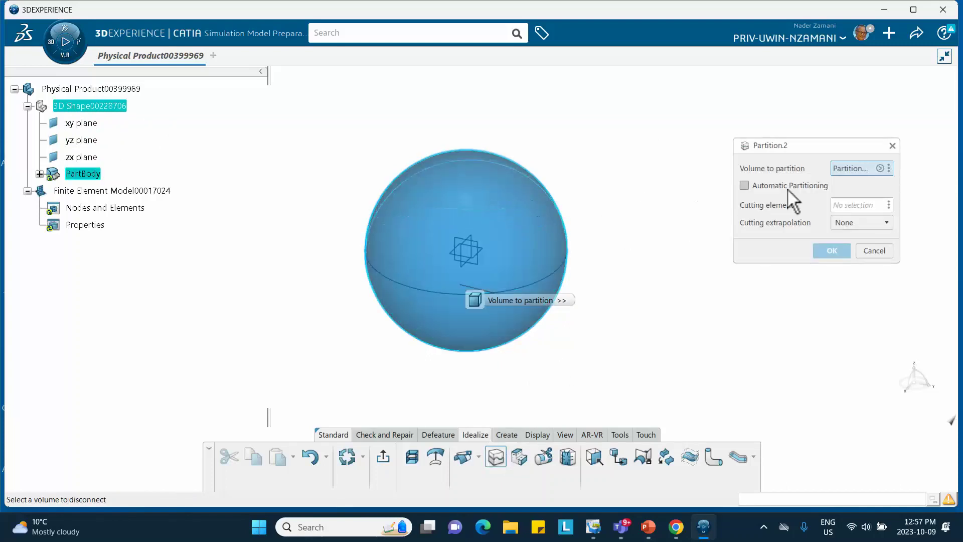
pyautogui.click(852, 206)
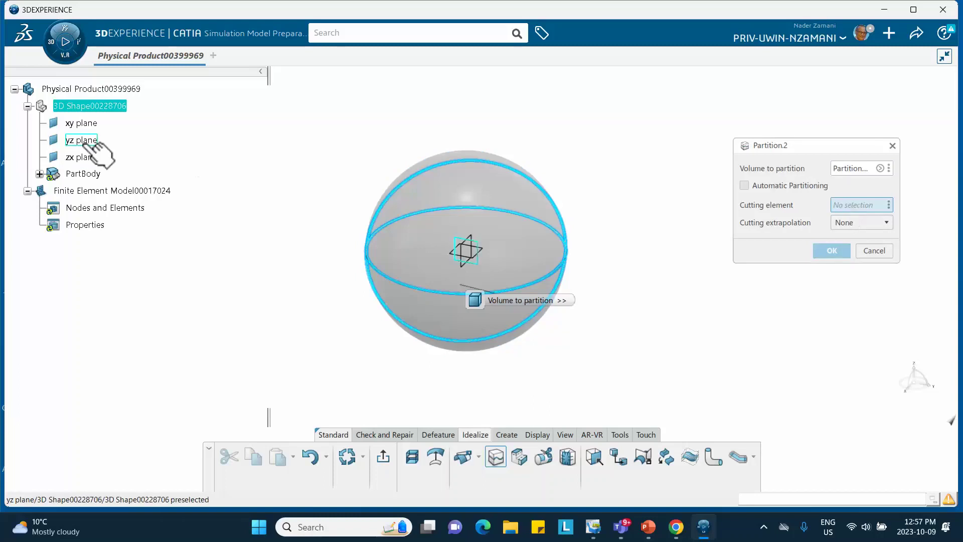
pyautogui.click(83, 141)
pyautogui.click(834, 249)
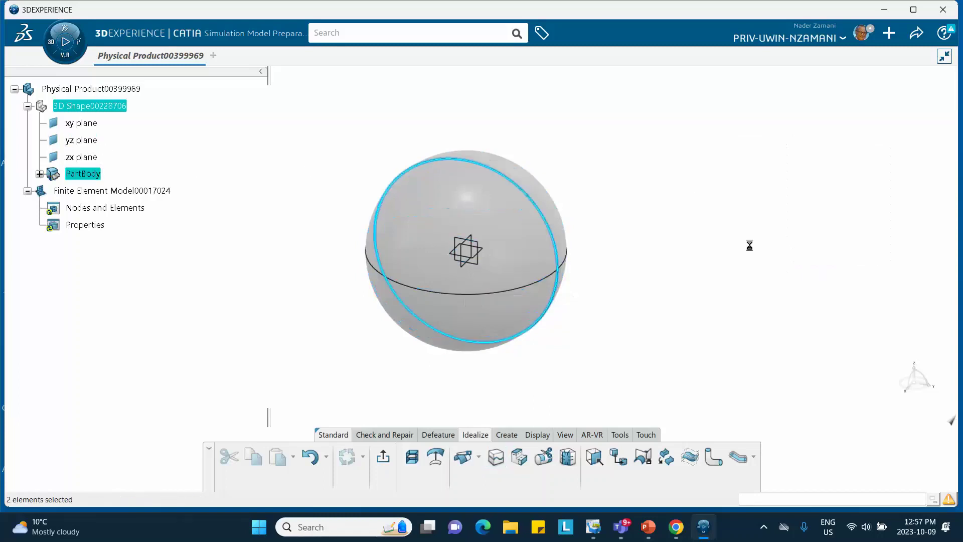
# Partition the sphere volume with the zx plane as the cutting element and exit Model Prep back to the finite element model
pyautogui.click(494, 455)
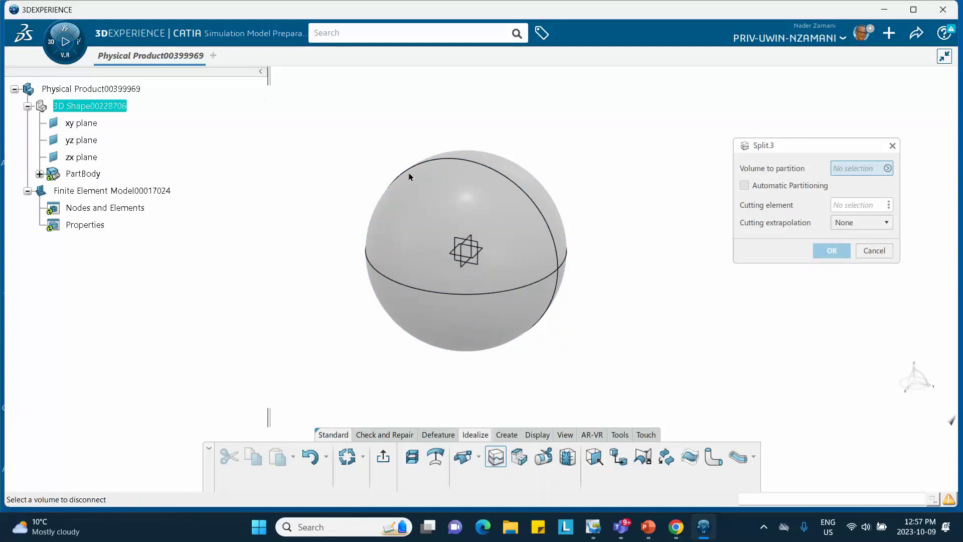
pyautogui.click(438, 196)
pyautogui.click(851, 206)
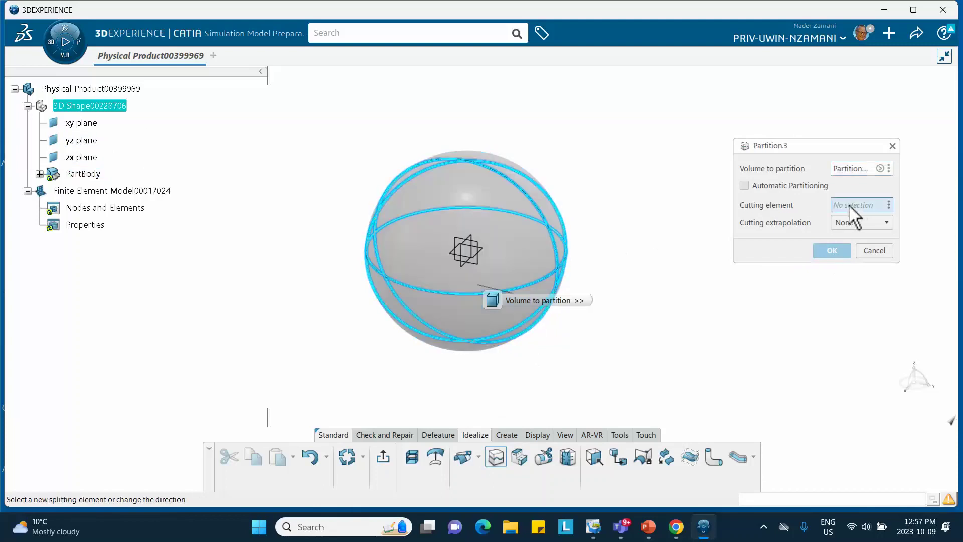
pyautogui.click(82, 157)
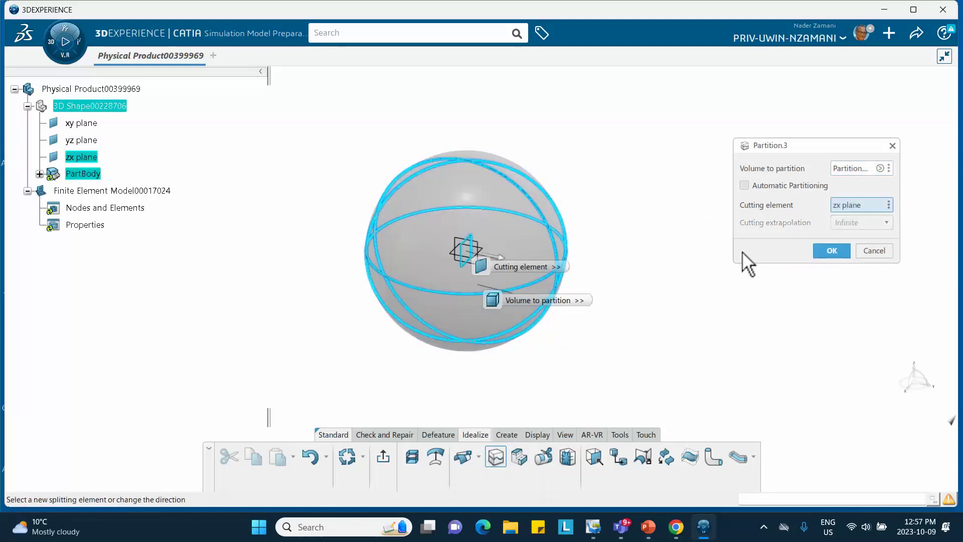
pyautogui.click(820, 249)
pyautogui.moveTo(716, 236); pyautogui.dragTo(649, 267, button='middle')
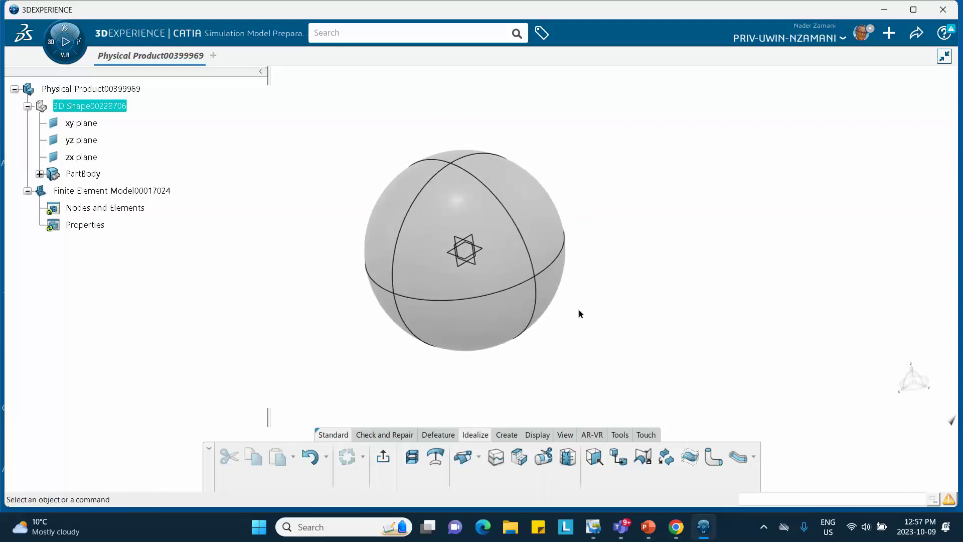
pyautogui.click(385, 459)
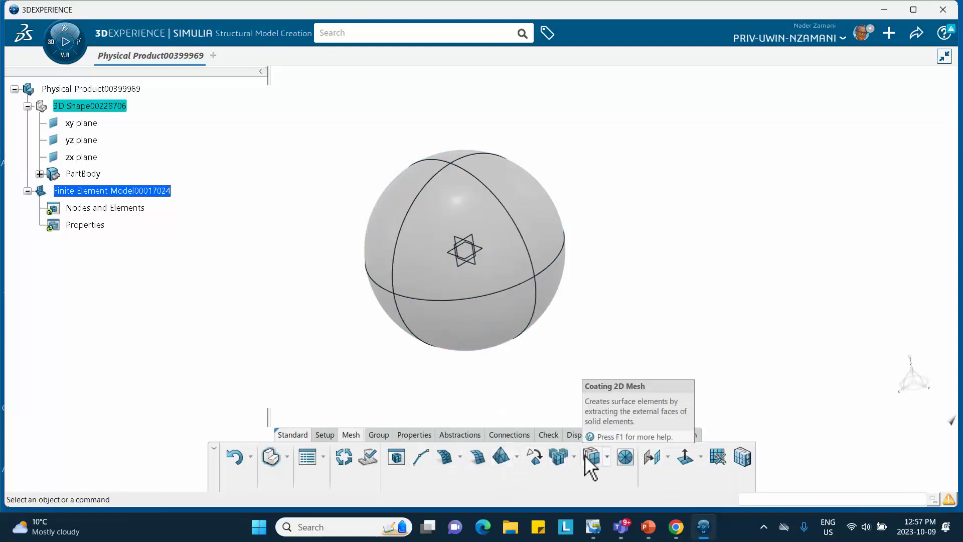
# Try an Octree Tetrahedron Mesh with a 10 mm mesh size on the partitioned sphere and discard it
pyautogui.click(517, 456)
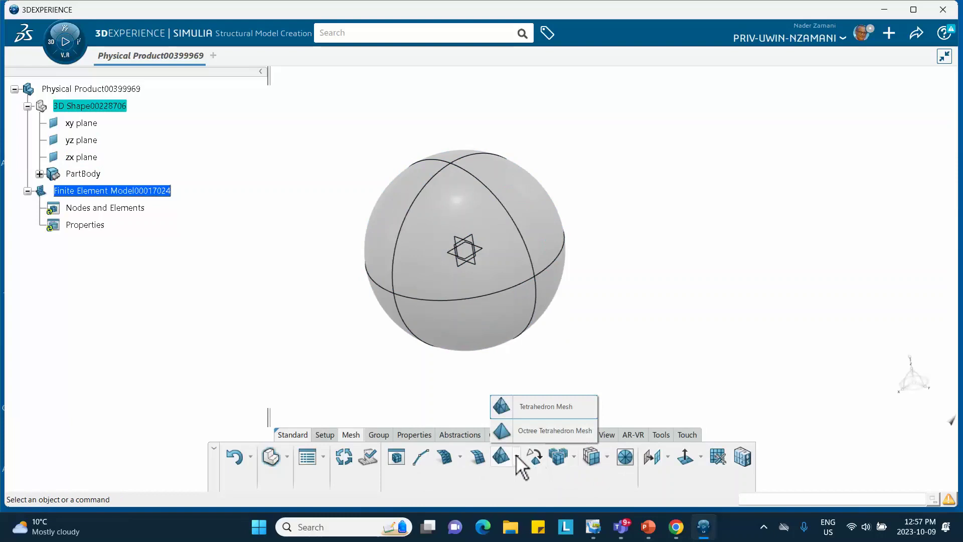
pyautogui.click(544, 429)
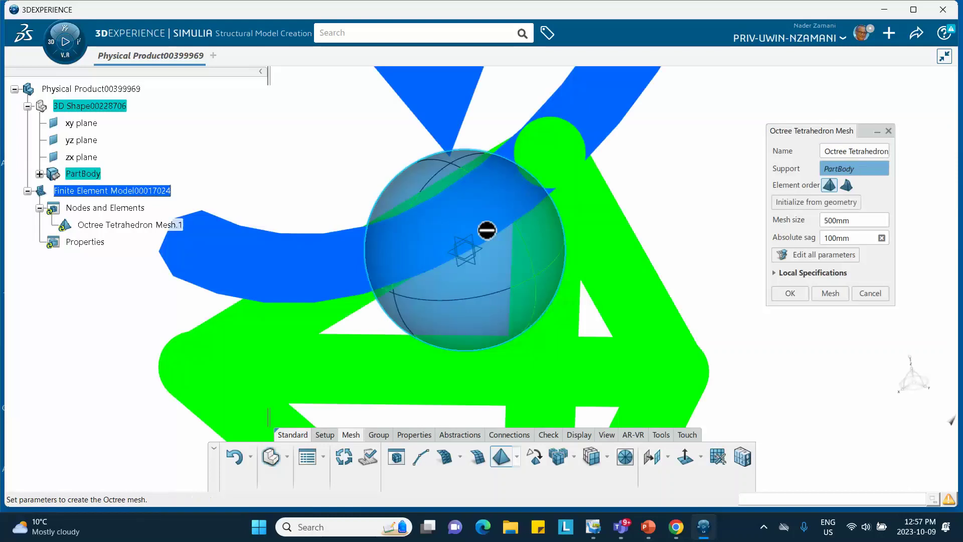
pyautogui.doubleClick(843, 221)
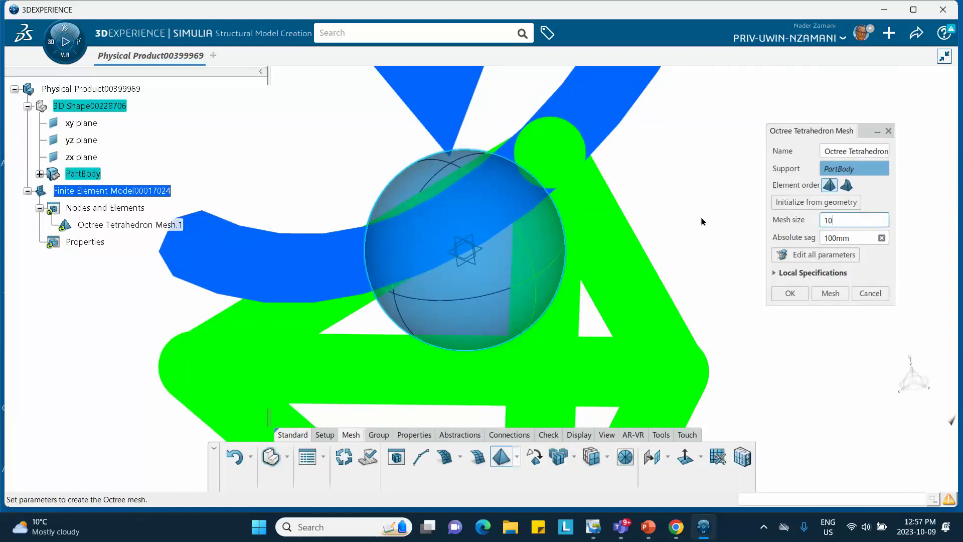
pyautogui.click(822, 294)
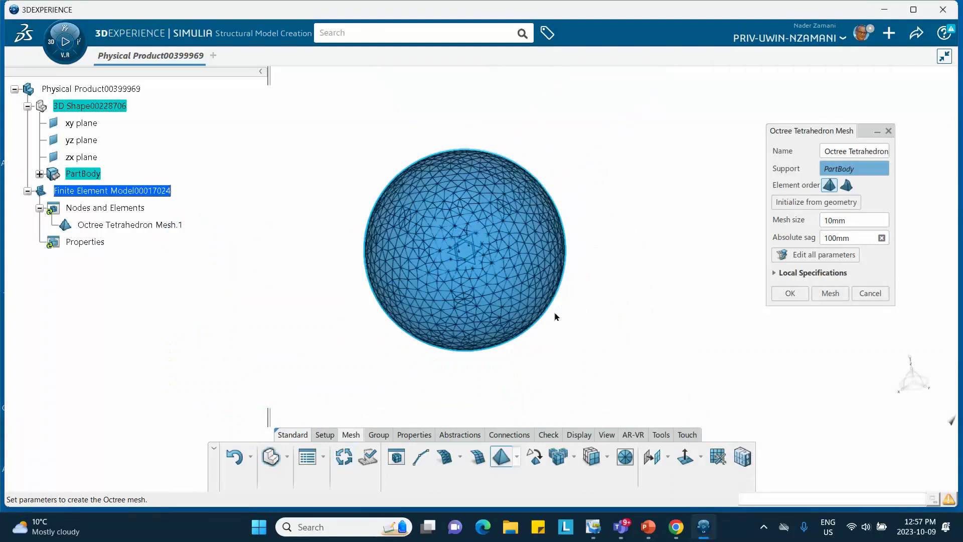
pyautogui.click(870, 294)
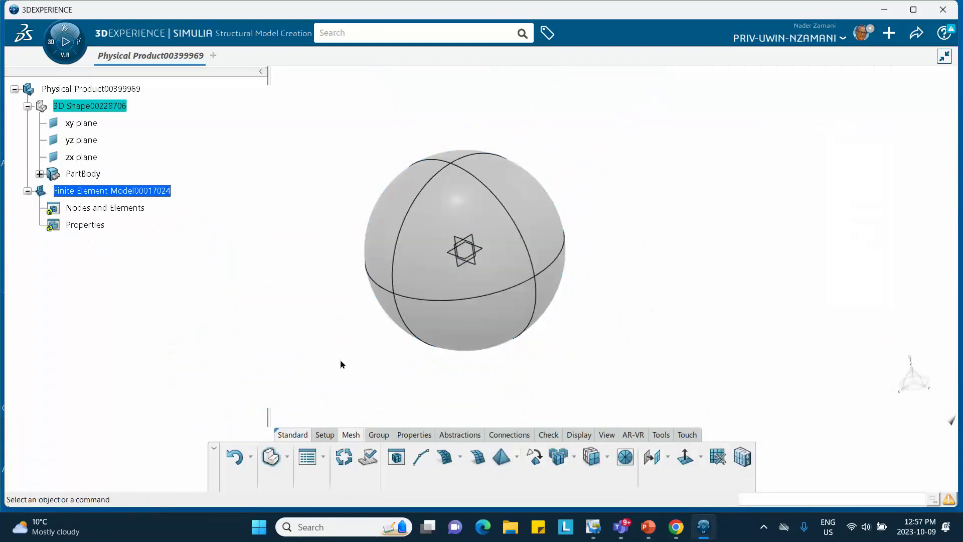
# Create a Partition Hex Mesh on the sphere's PartBody with a mesh size of 10 mm and generate it
pyautogui.click(573, 457)
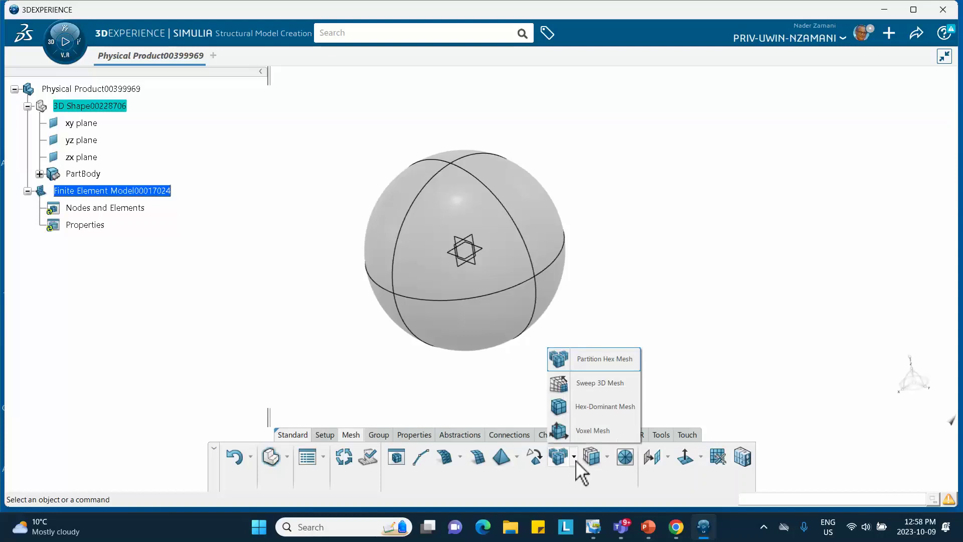
pyautogui.click(584, 365)
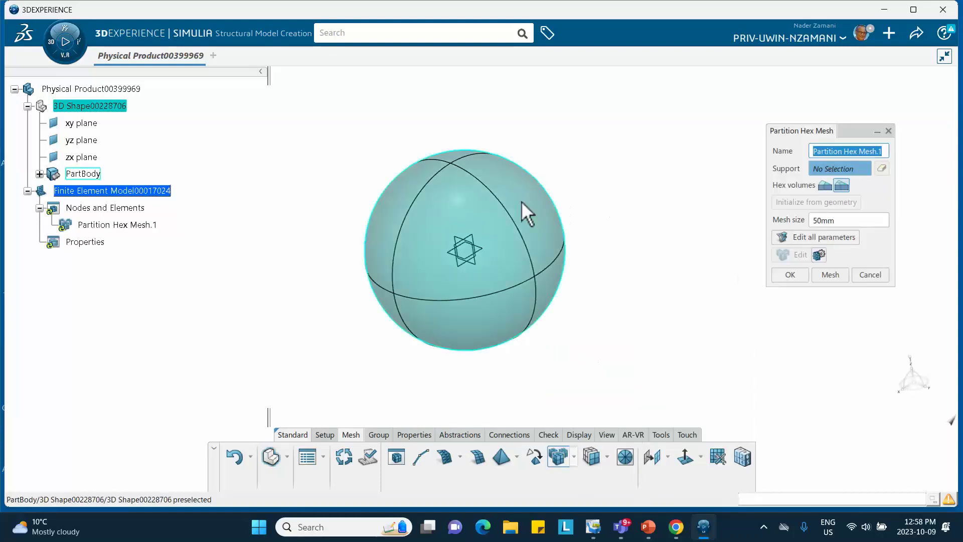
pyautogui.click(489, 220)
pyautogui.moveTo(868, 221); pyautogui.dragTo(799, 219)
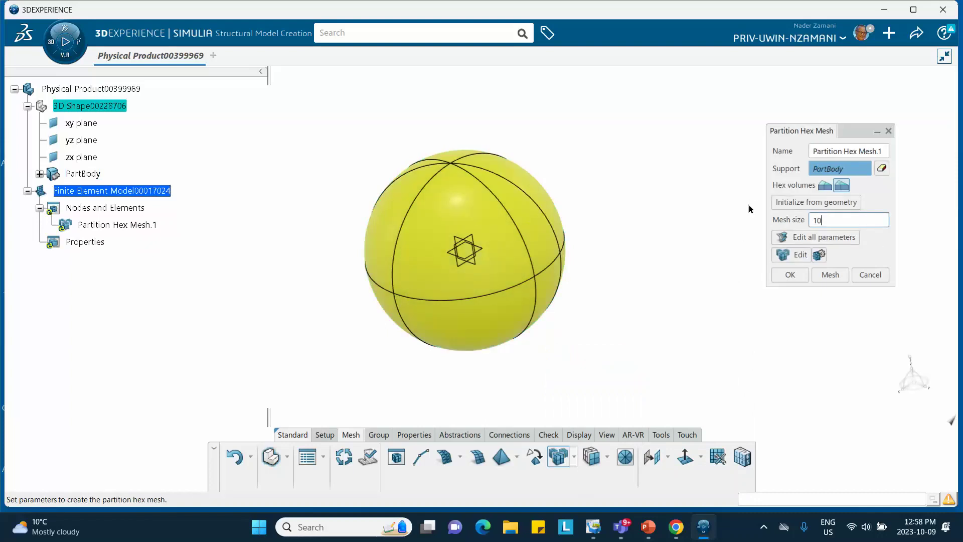
pyautogui.click(830, 275)
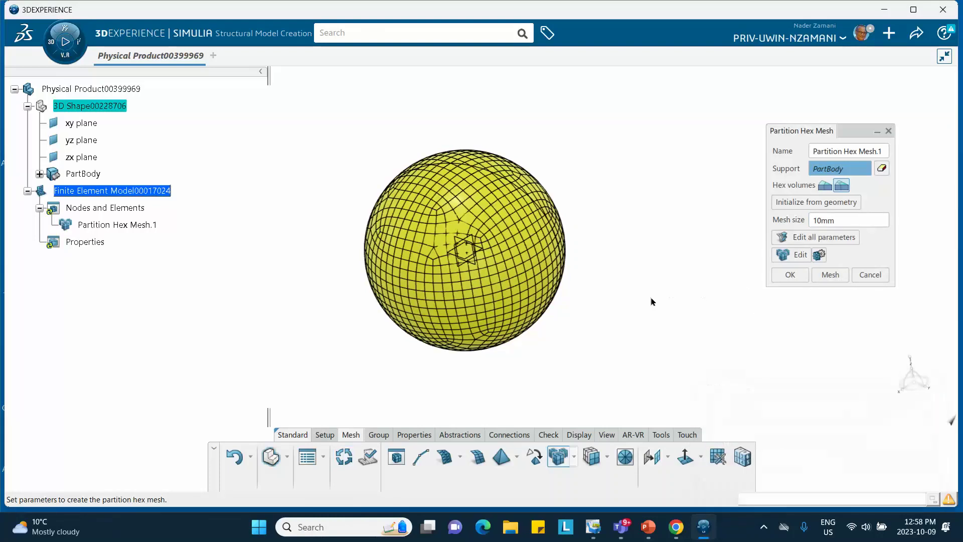
pyautogui.click(790, 274)
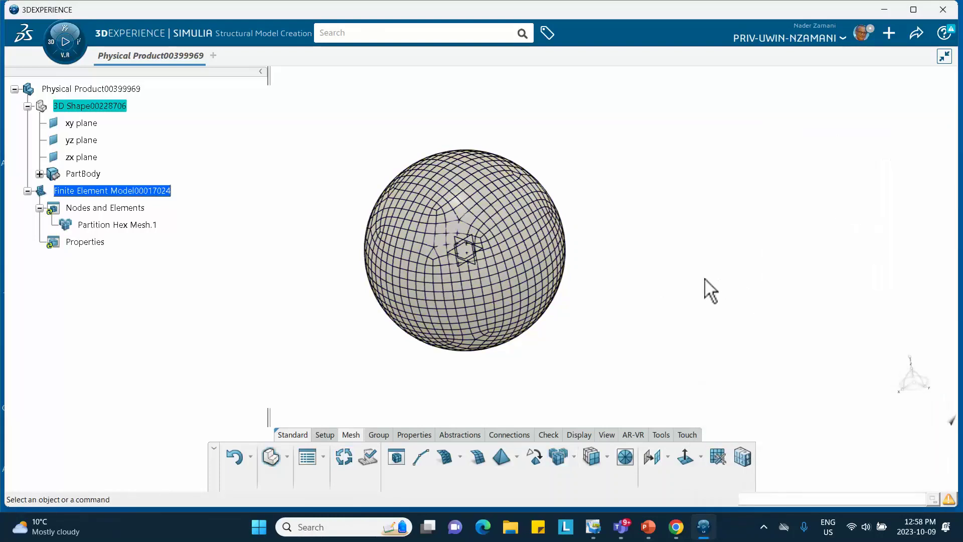
# Hide all shapes with the Visibility Manager so only the hex mesh is displayed, keeping the manager clear of the sphere
pyautogui.rightClick(665, 207)
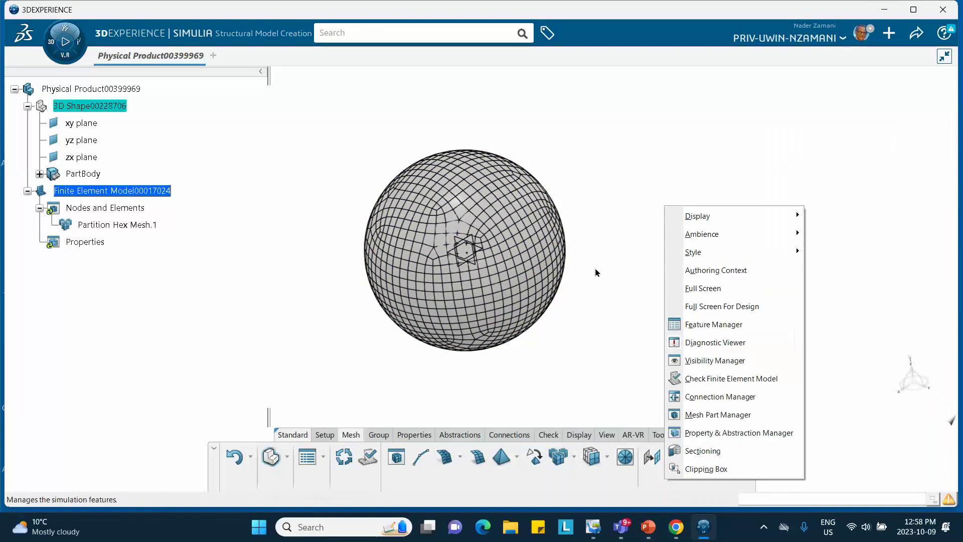
pyautogui.click(698, 361)
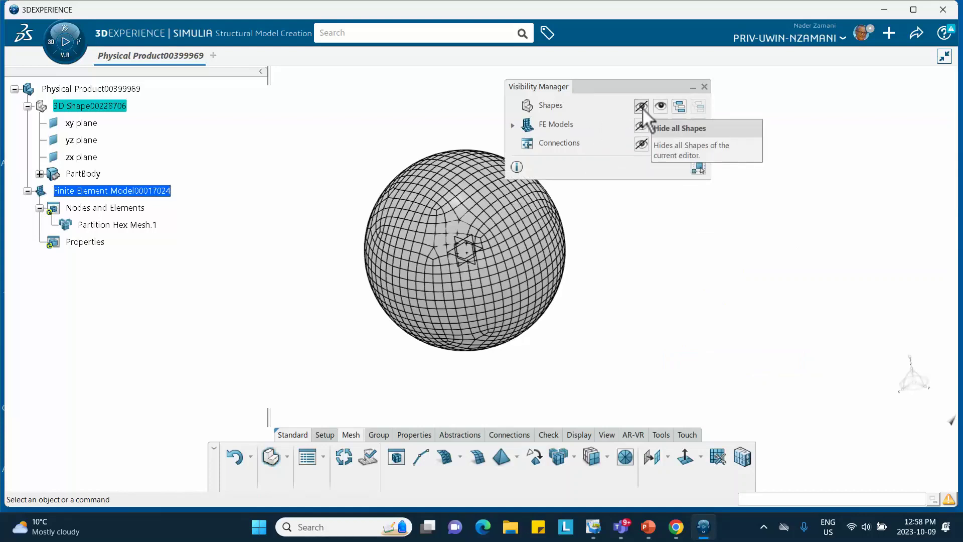
pyautogui.click(641, 107)
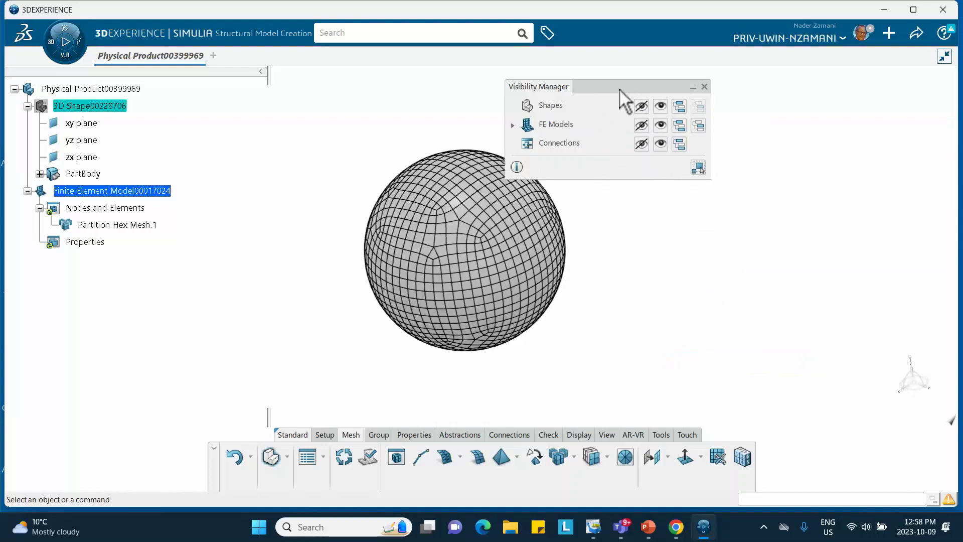
pyautogui.moveTo(622, 92); pyautogui.dragTo(737, 106)
pyautogui.moveTo(576, 258)
pyautogui.mouseDown(button='middle')
pyautogui.moveTo(580, 201)
pyautogui.moveTo(577, 231)
pyautogui.moveTo(430, 262)
pyautogui.moveTo(393, 287)
pyautogui.moveTo(564, 248)
pyautogui.mouseUp(button='middle')
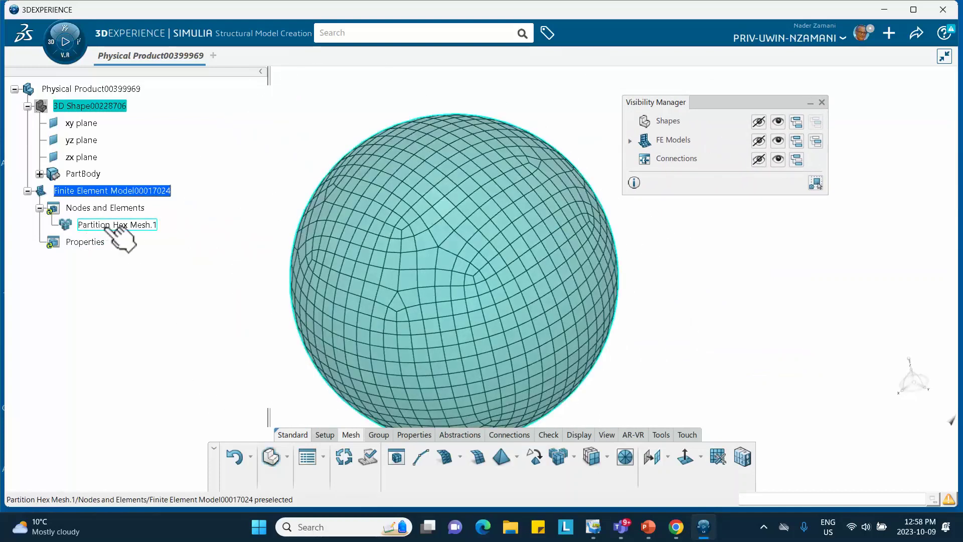
# Regenerate the sphere's partition hex mesh with the Hex dominant volume option and accept it
pyautogui.doubleClick(119, 225)
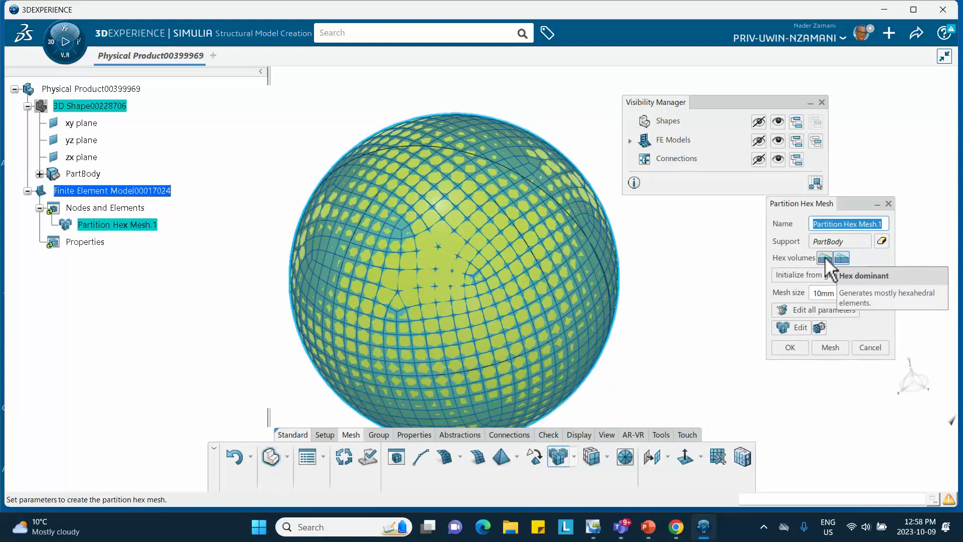
pyautogui.click(825, 257)
pyautogui.click(829, 346)
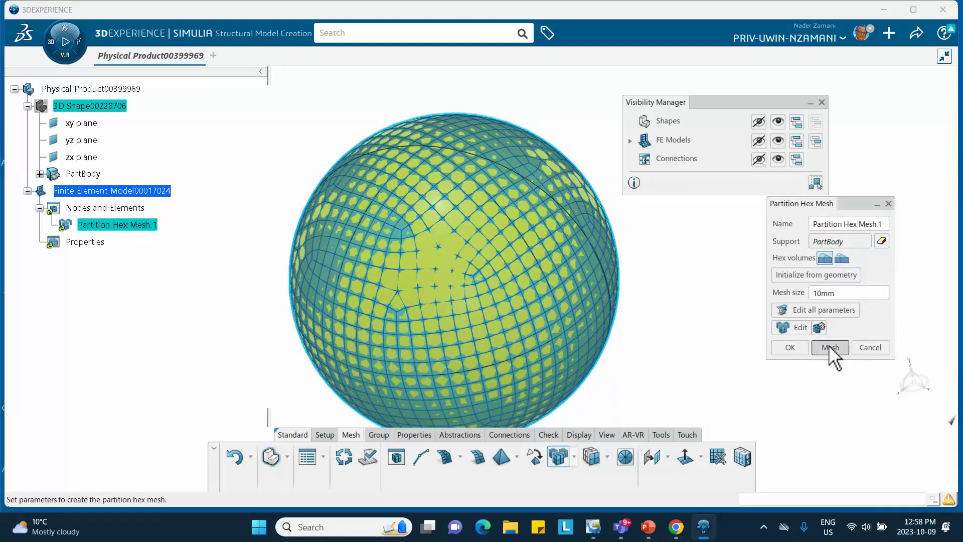
pyautogui.moveTo(672, 323); pyautogui.dragTo(518, 176, button='middle')
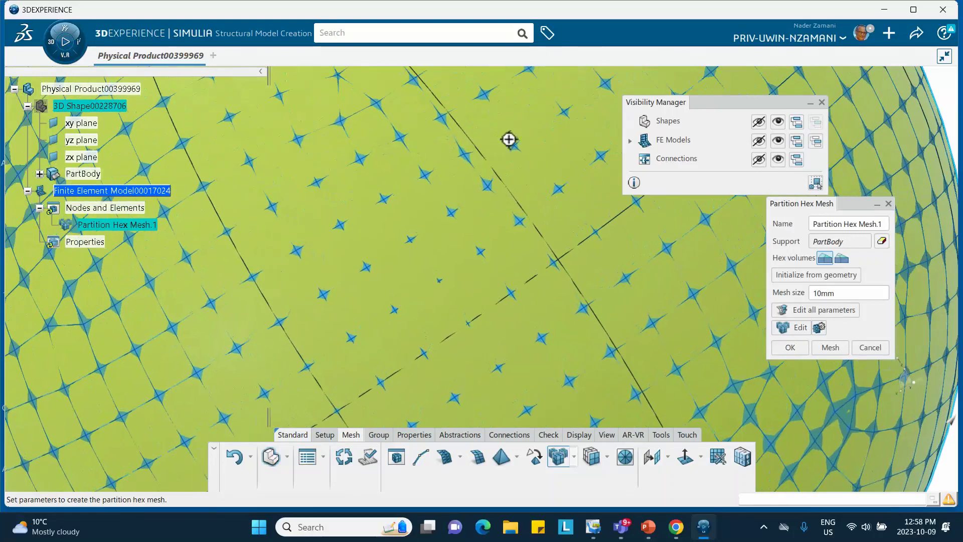
pyautogui.click(790, 348)
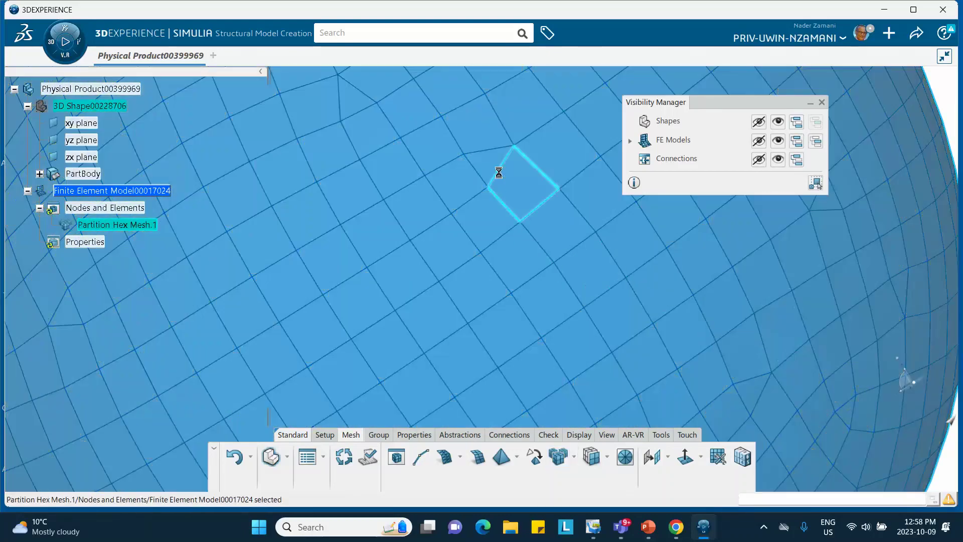
pyautogui.moveTo(499, 173); pyautogui.dragTo(490, 258, button='middle')
# Switch the sphere's partition hex mesh to the Hex only volume option, regenerate it and accept it
pyautogui.click(117, 226)
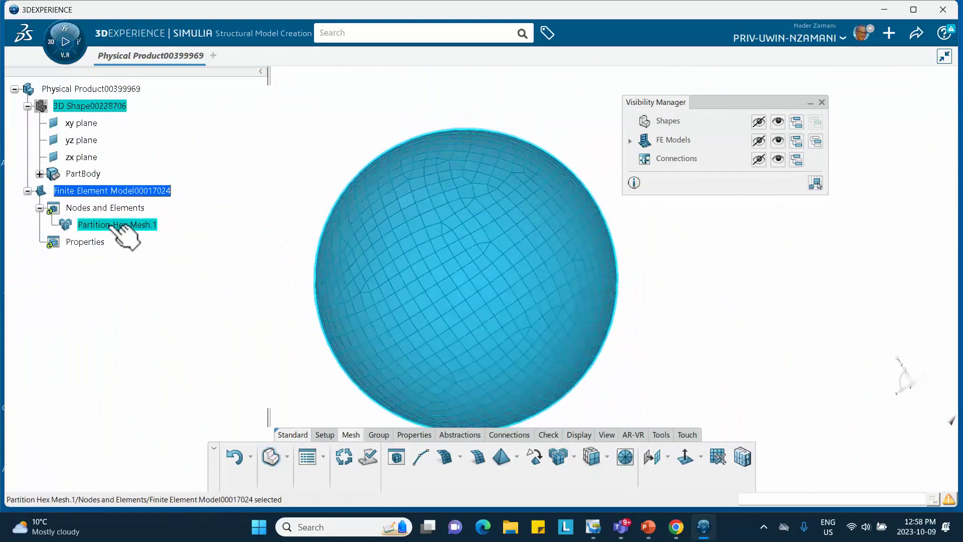
pyautogui.doubleClick(116, 226)
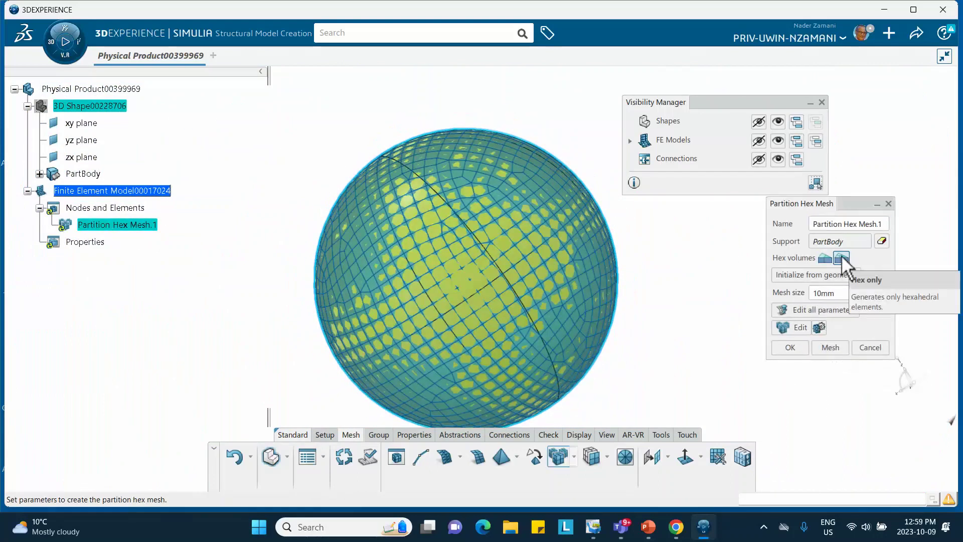
pyautogui.click(830, 346)
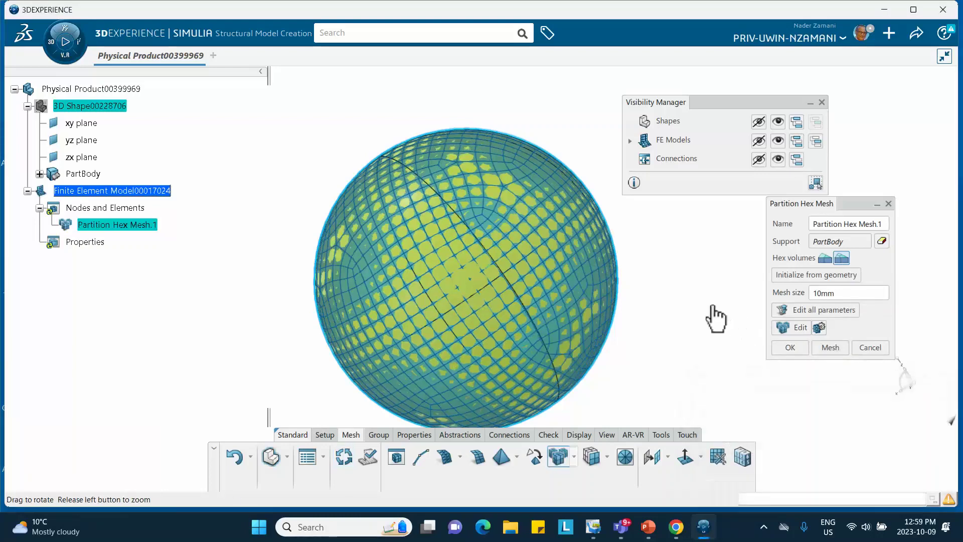
pyautogui.click(780, 348)
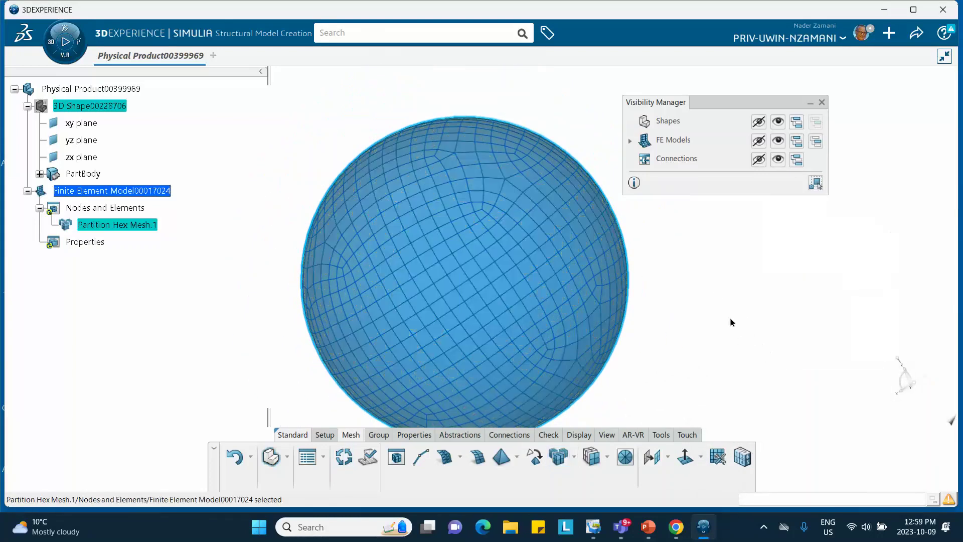
pyautogui.click(731, 322)
pyautogui.moveTo(723, 314); pyautogui.dragTo(607, 338, button='middle')
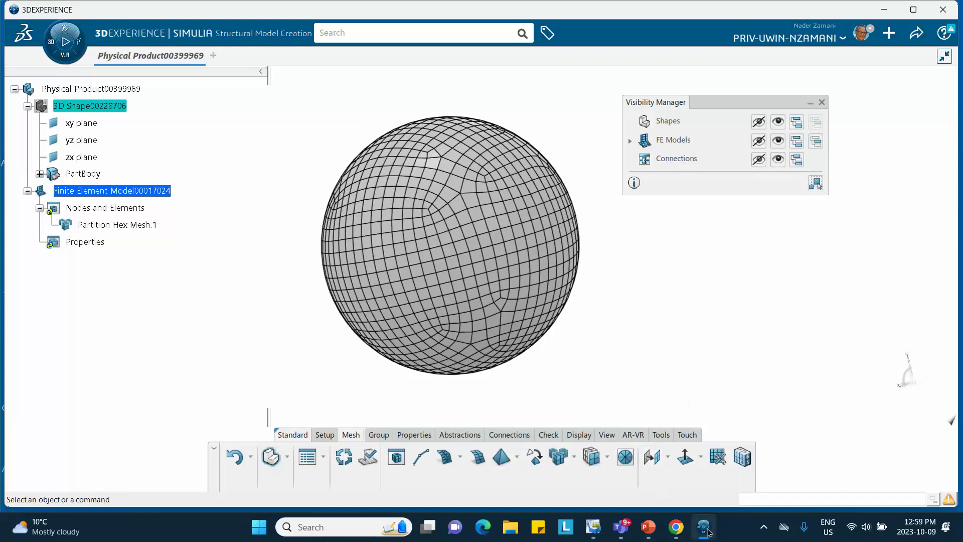
# Switch to PowerPoint, examine the reference sphere meshes on the tutorial's title slide and return to 3DEXPERIENCE
pyautogui.moveTo(706, 532)
pyautogui.click(649, 528)
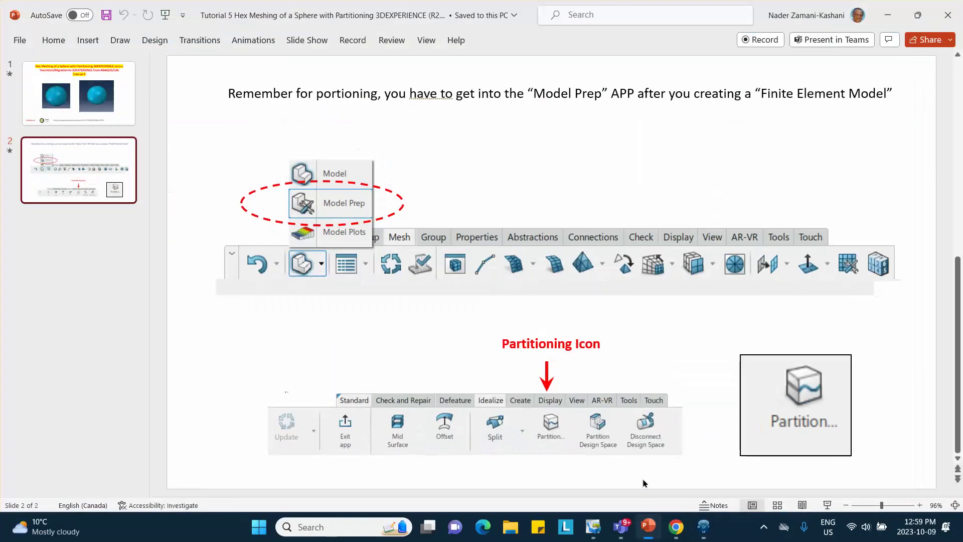
pyautogui.click(107, 99)
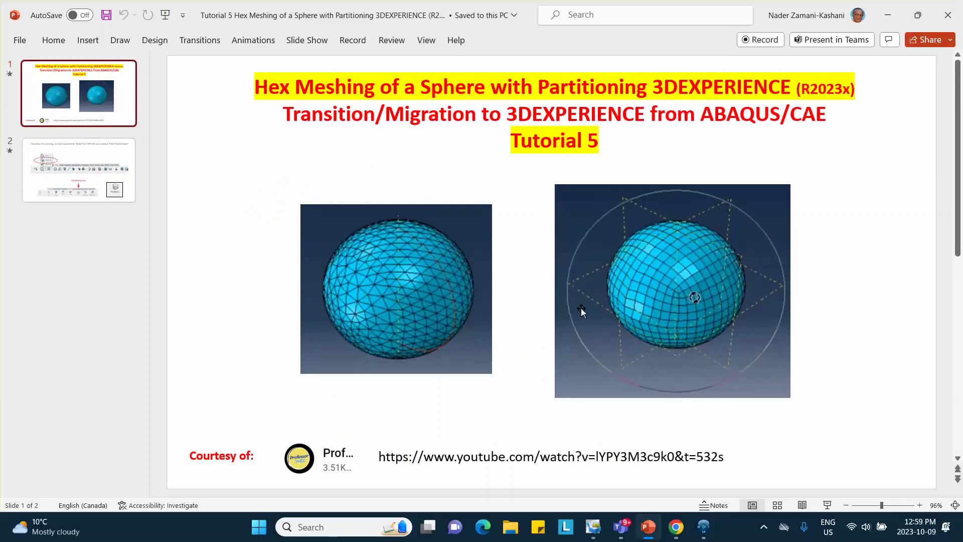
pyautogui.click(888, 16)
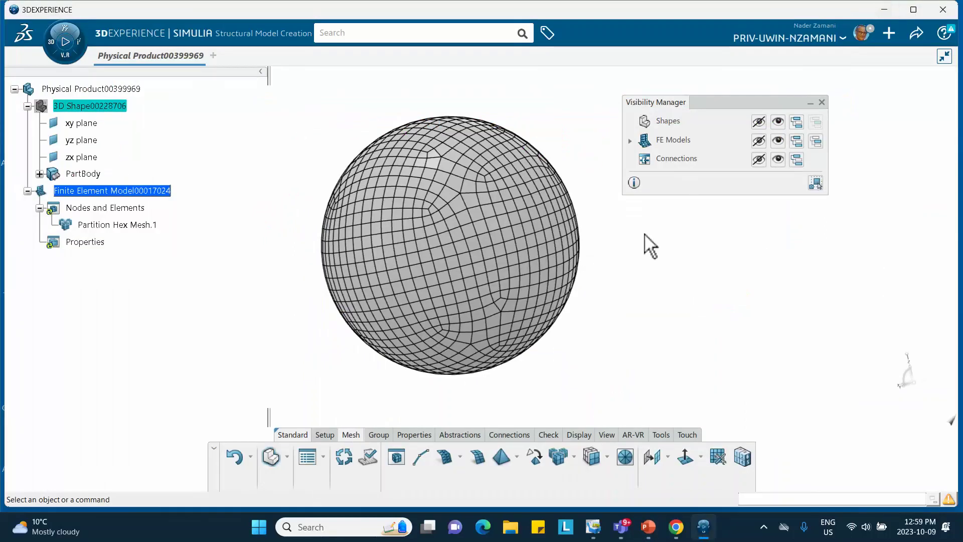
# Set the mesh size of the sphere's partition hex mesh to 20 mm, regenerate the mesh and accept it
pyautogui.doubleClick(126, 225)
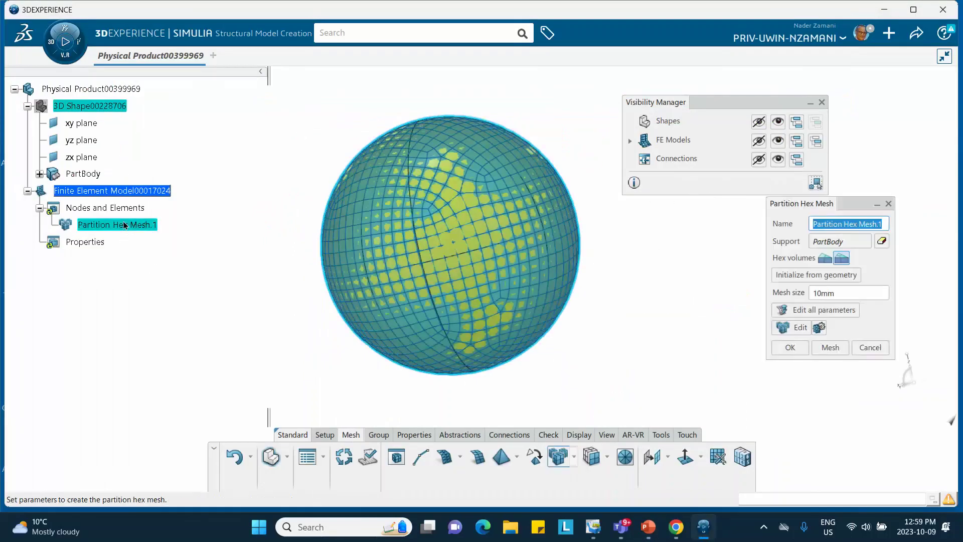
pyautogui.doubleClick(842, 292)
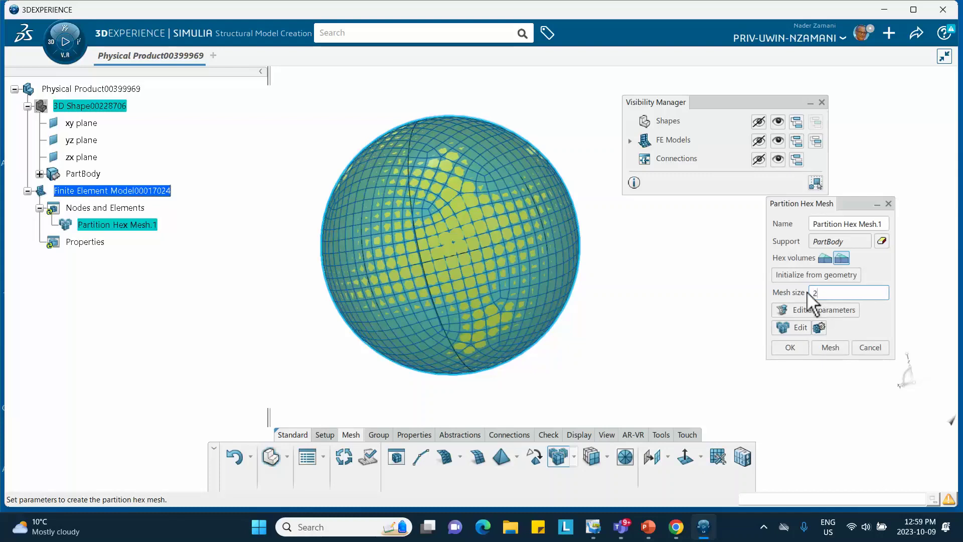
pyautogui.click(832, 347)
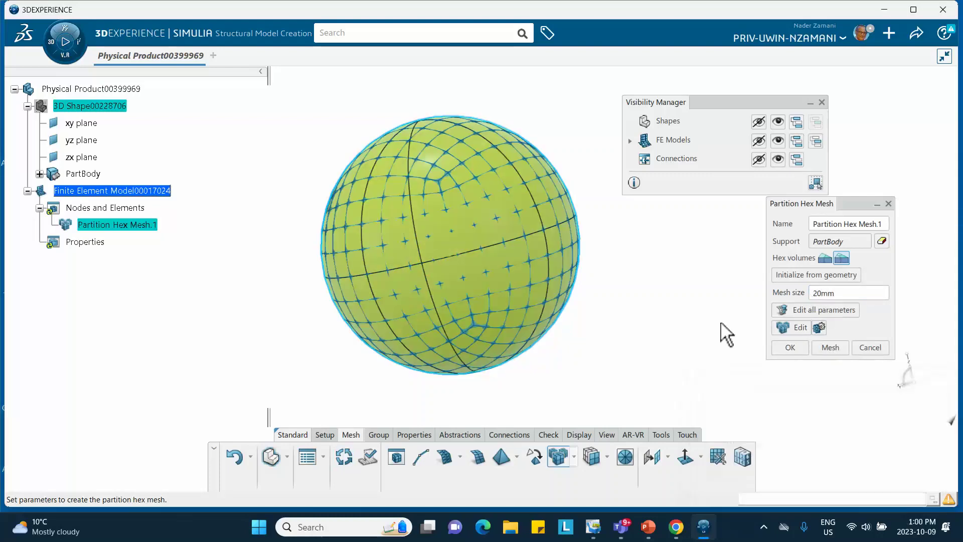
pyautogui.click(790, 347)
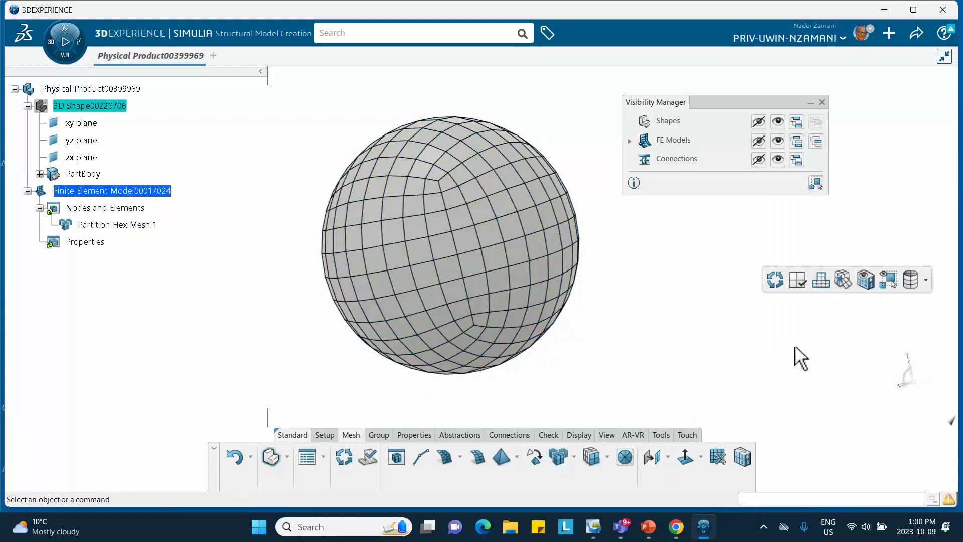
pyautogui.moveTo(688, 317); pyautogui.dragTo(667, 327, button='middle')
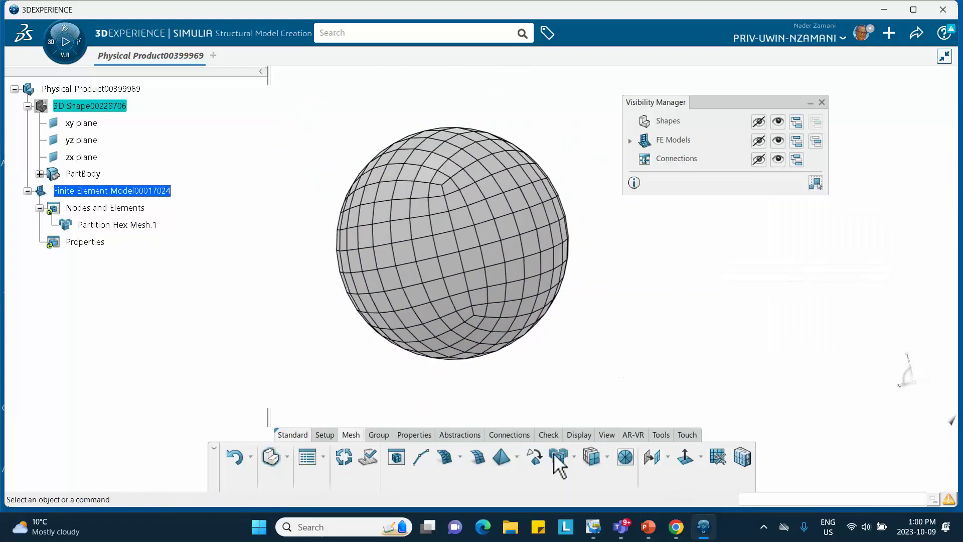
pyautogui.click(770, 527)
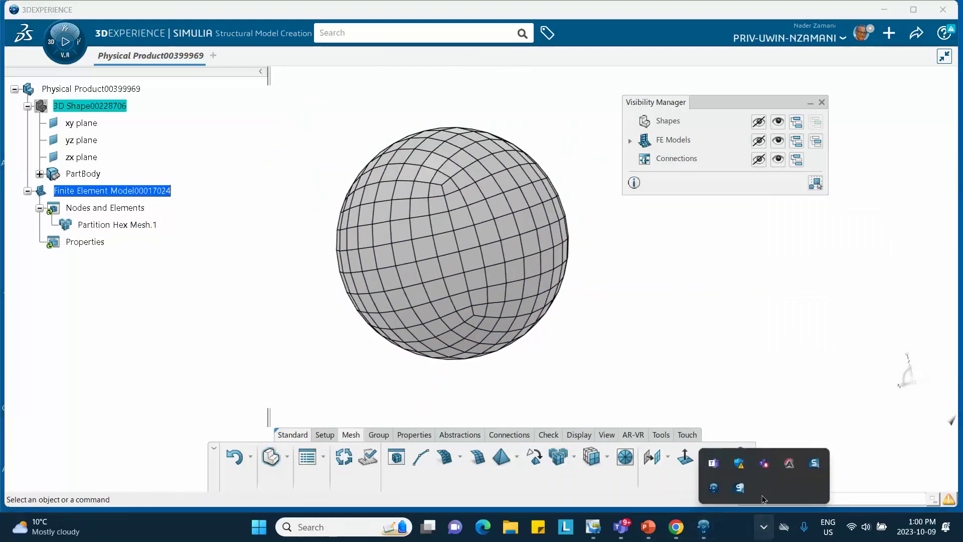